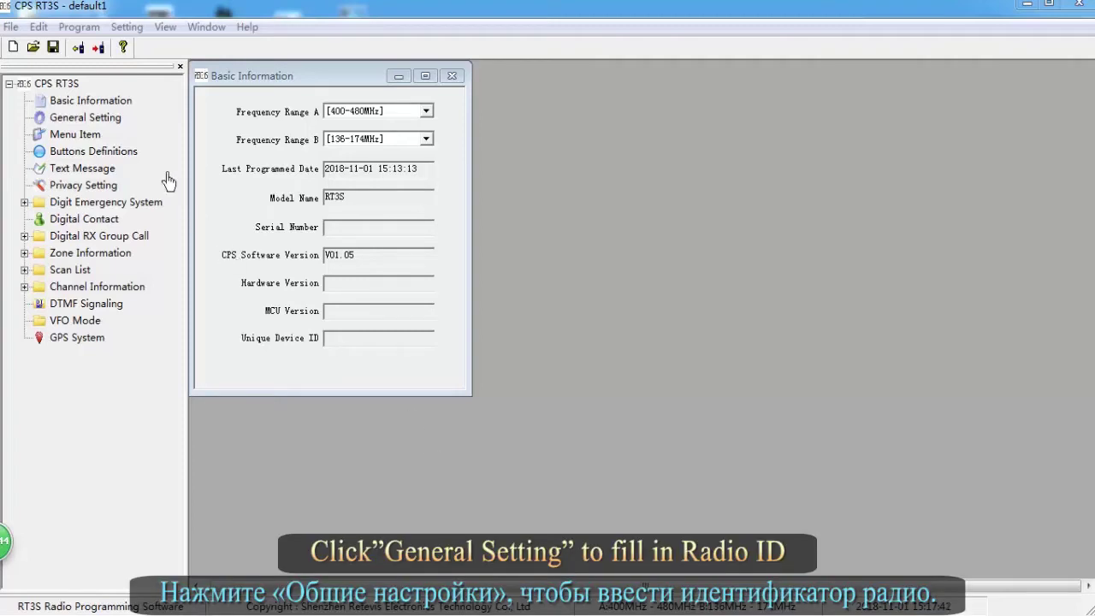
Step: Open the General Setting page of the RT3S codeplug
{"action": "left_click", "coordinate": [115, 125]}
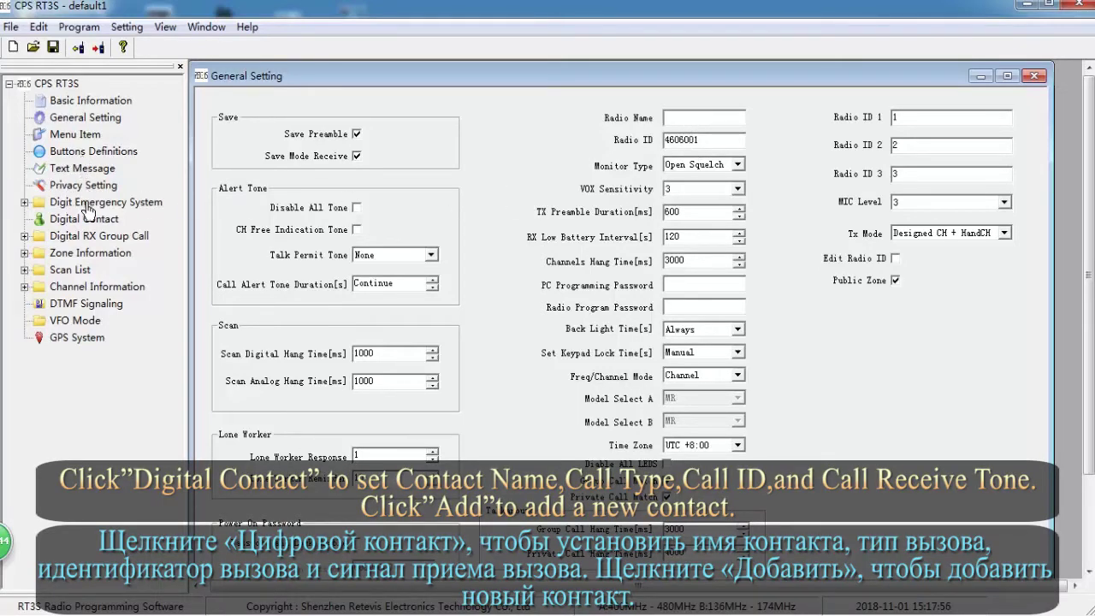
Step: Rename Contact1 to APRS as a Private Call with Call ID 460999
{"action": "left_click", "coordinate": [94, 221]}
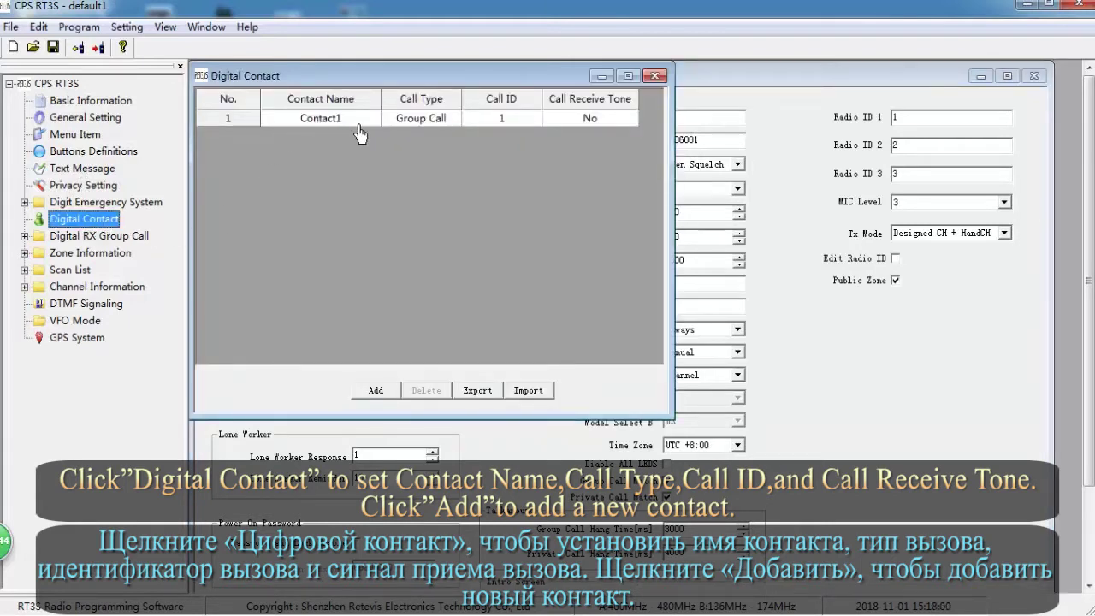
{"action": "left_click", "coordinate": [379, 127]}
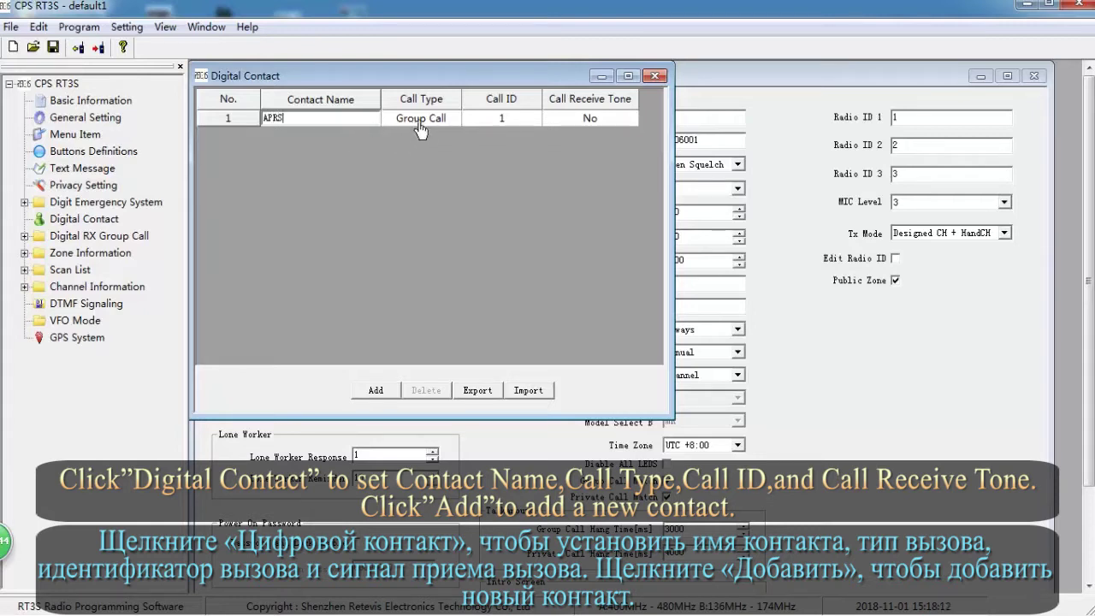
{"action": "left_click", "coordinate": [419, 120]}
{"action": "left_click", "coordinate": [433, 143]}
{"action": "left_click", "coordinate": [515, 121]}
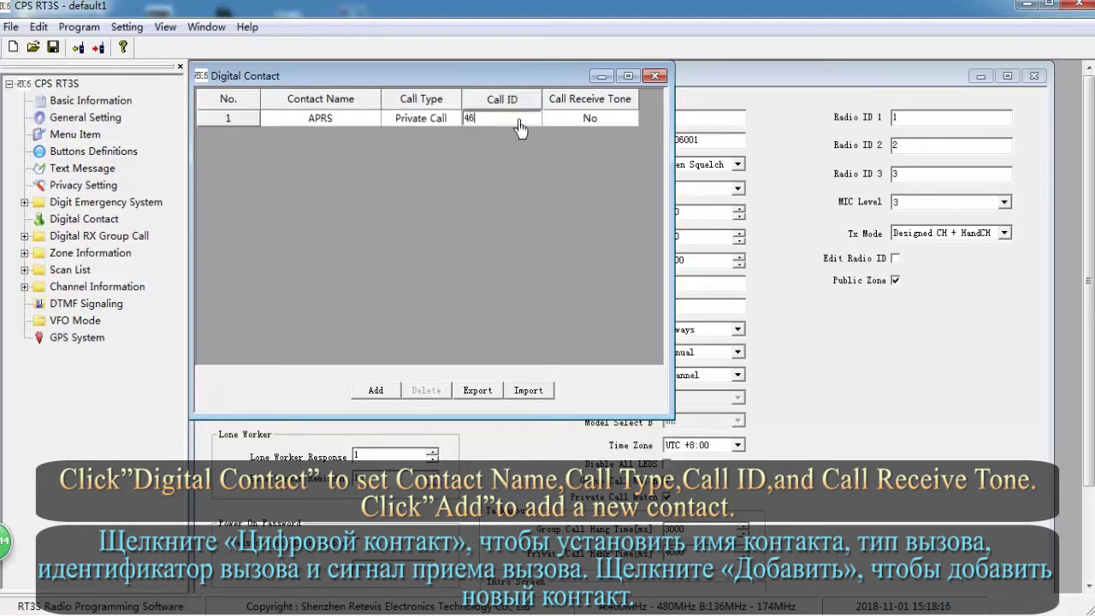
{"action": "key", "text": "Tab"}
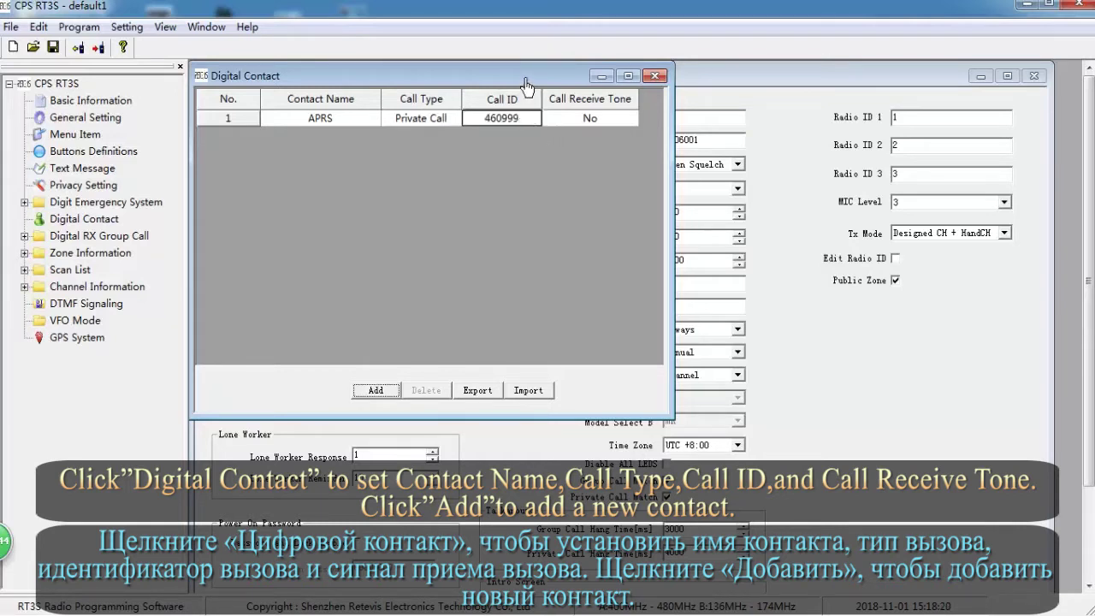
{"action": "left_click_drag", "start_coordinate": [525, 86], "coordinate": [540, 86]}
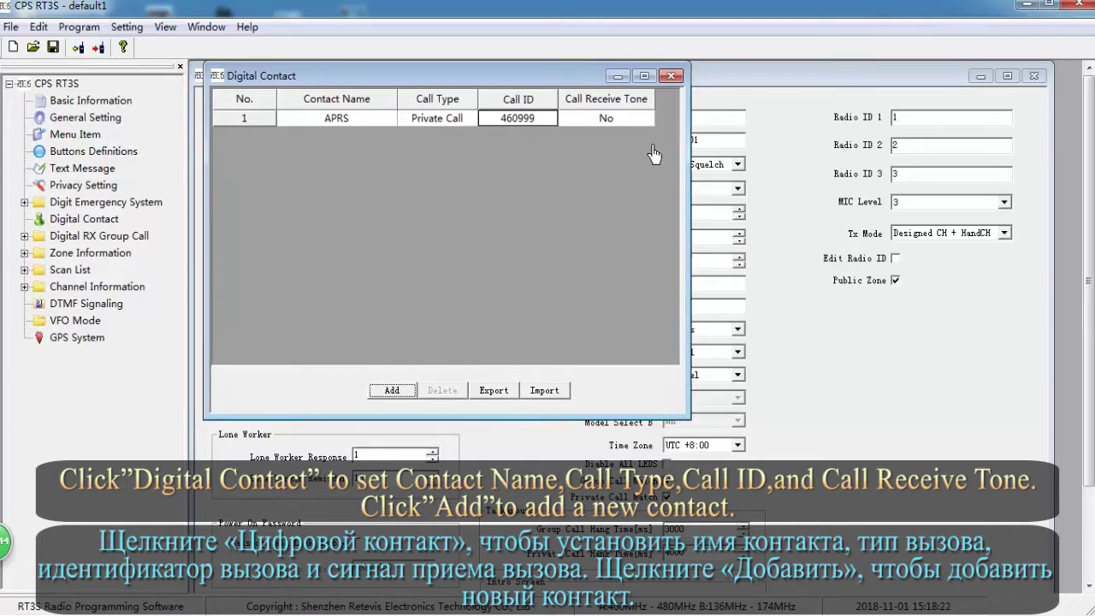
Step: Add a second contact named TG91 with Call ID 91
{"action": "left_click", "coordinate": [406, 390]}
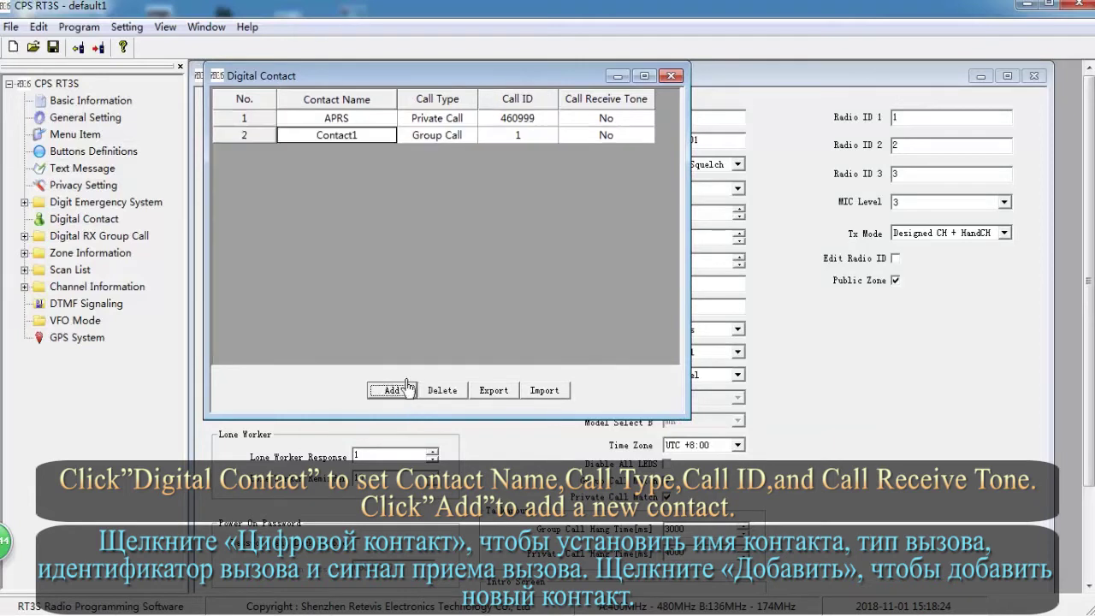
{"action": "left_click", "coordinate": [379, 140]}
{"action": "key", "text": "BackSpace"}
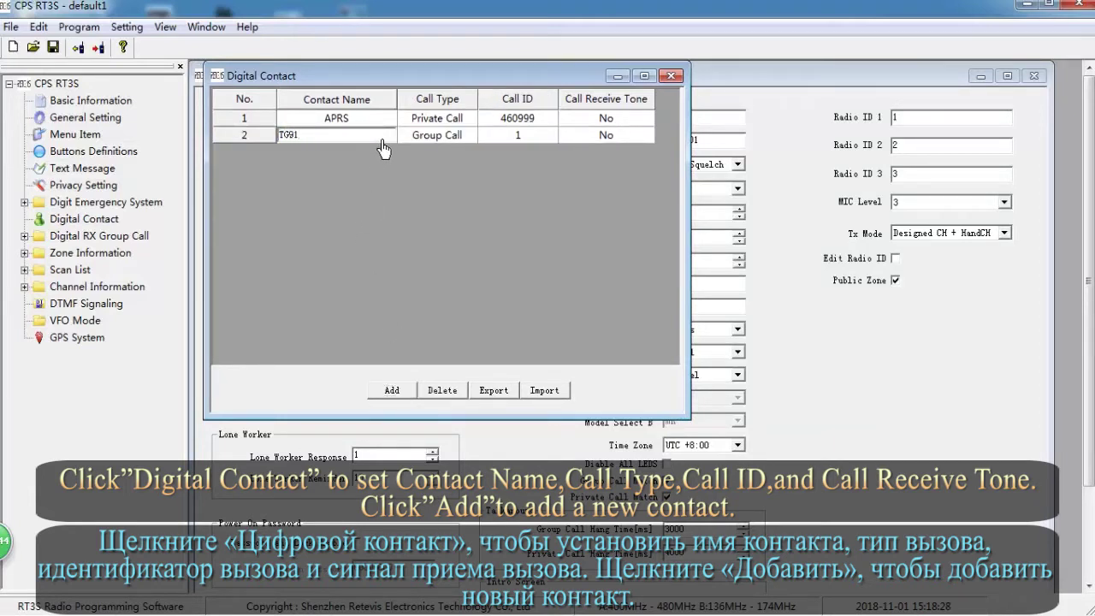
{"action": "left_click", "coordinate": [518, 139]}
{"action": "type", "text": "91"}
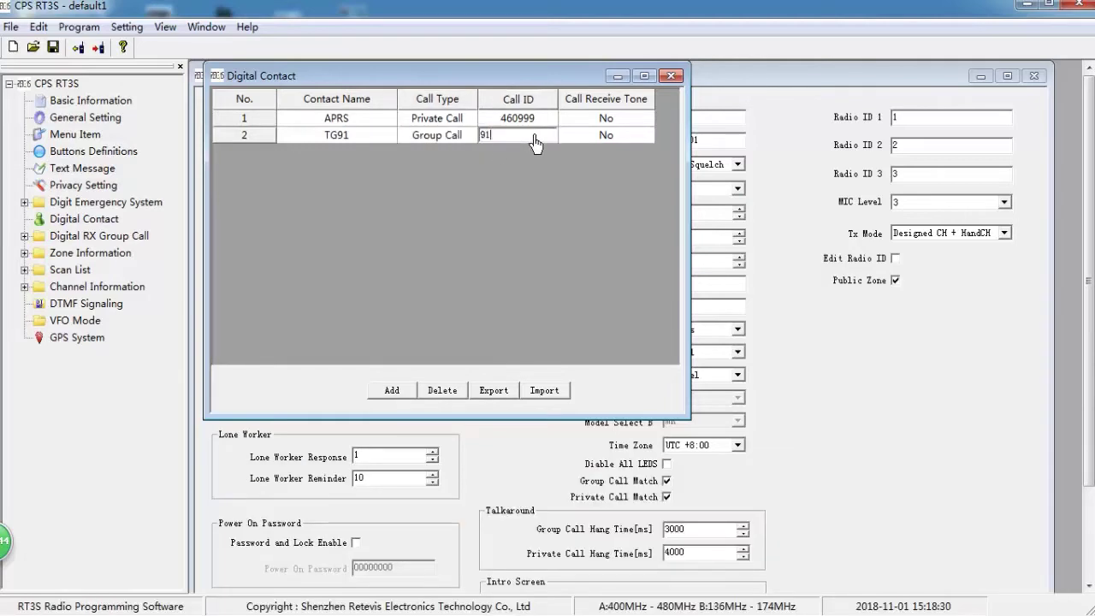
{"action": "key", "text": "Tab"}
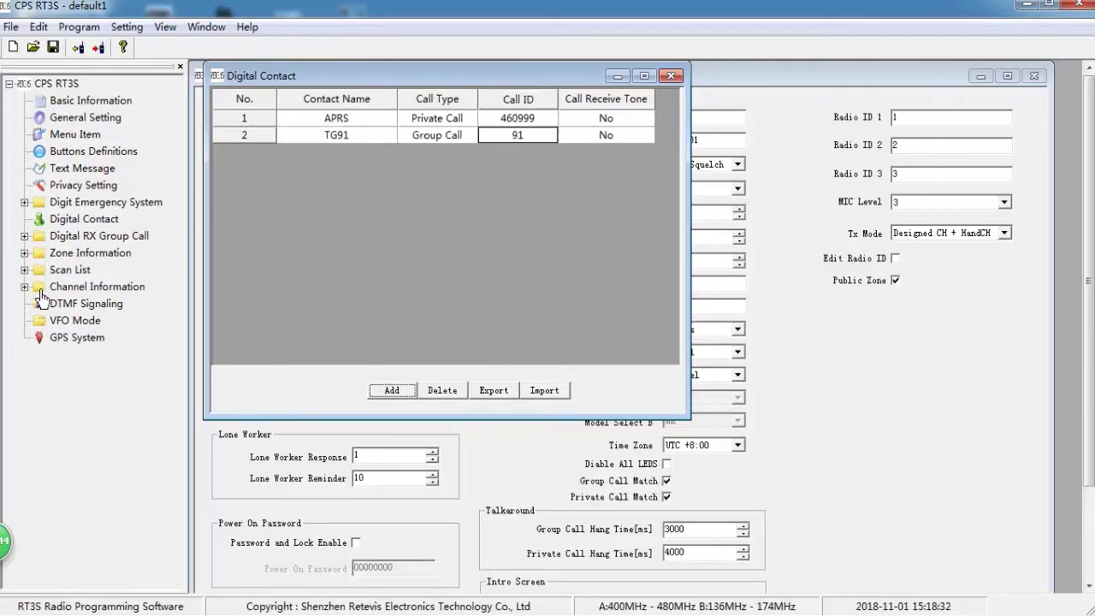
Step: Make Channel1 a digital channel named APRS on RX 444.75 and TX 449.75 MHz
{"action": "double_click", "coordinate": [41, 291]}
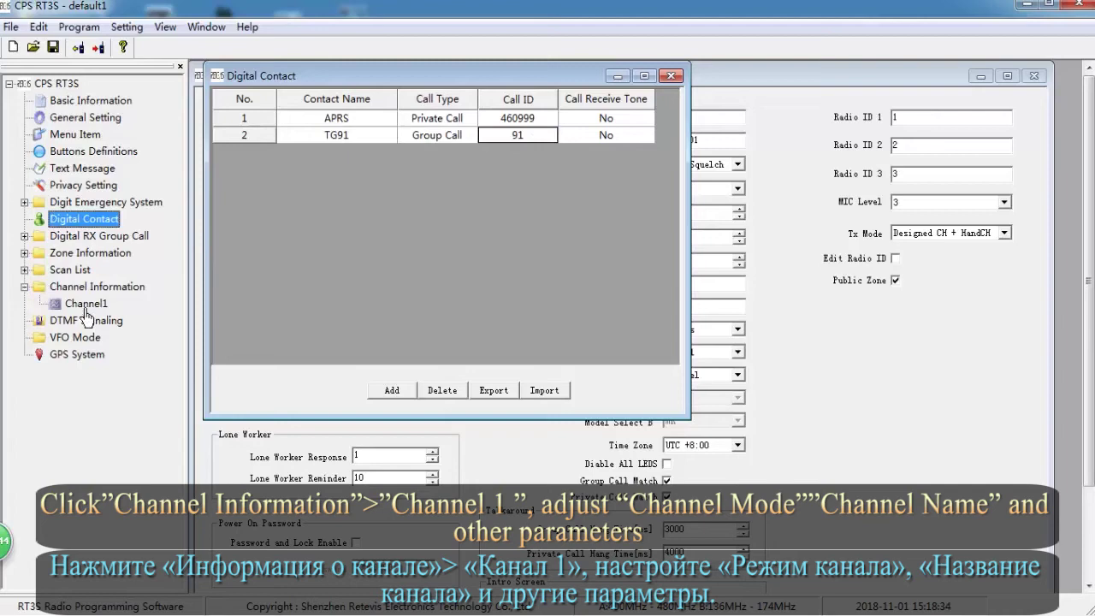
{"action": "double_click", "coordinate": [86, 304]}
{"action": "left_click", "coordinate": [380, 139]}
{"action": "left_click", "coordinate": [376, 163]}
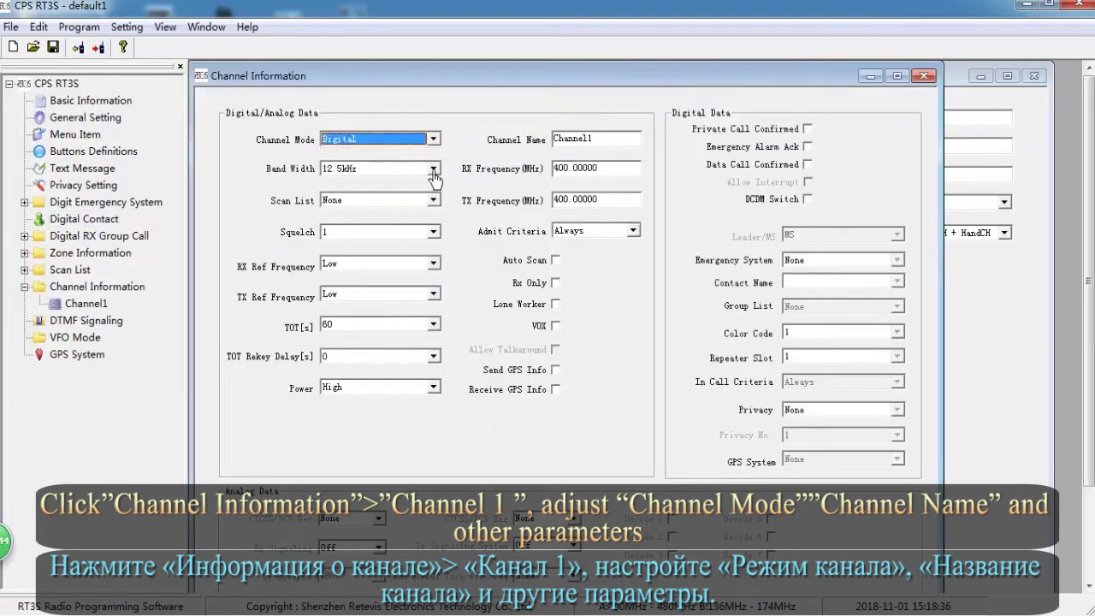
{"action": "left_click", "coordinate": [579, 143]}
{"action": "double_click", "coordinate": [582, 143]}
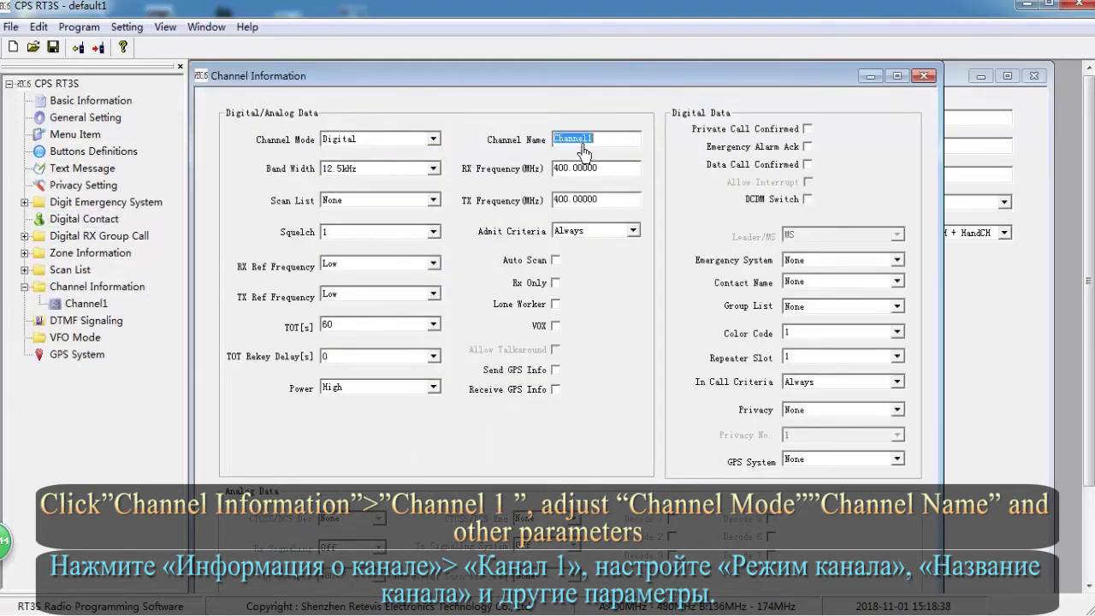
{"action": "key", "text": "BackSpace"}
{"action": "double_click", "coordinate": [594, 170]}
{"action": "type", "text": "44"}
{"action": "double_click", "coordinate": [576, 202]}
{"action": "type", "text": "4"}
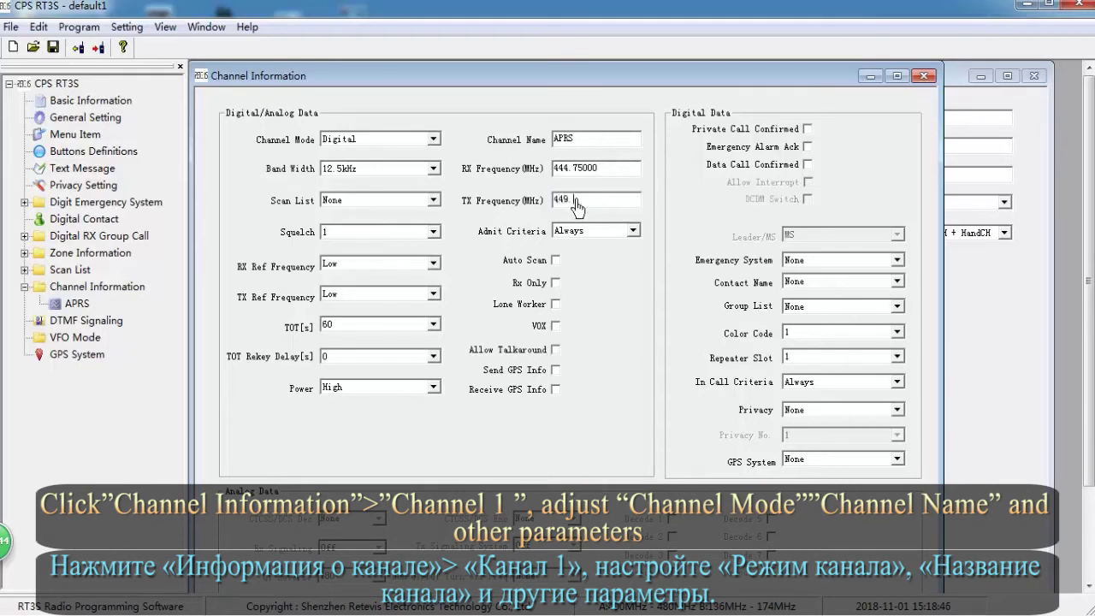
{"action": "type", "text": ".75000"}
Step: Set Channel1's contact to APRS and enable Send and Receive GPS Info
{"action": "left_click", "coordinate": [829, 283]}
{"action": "left_click", "coordinate": [811, 306]}
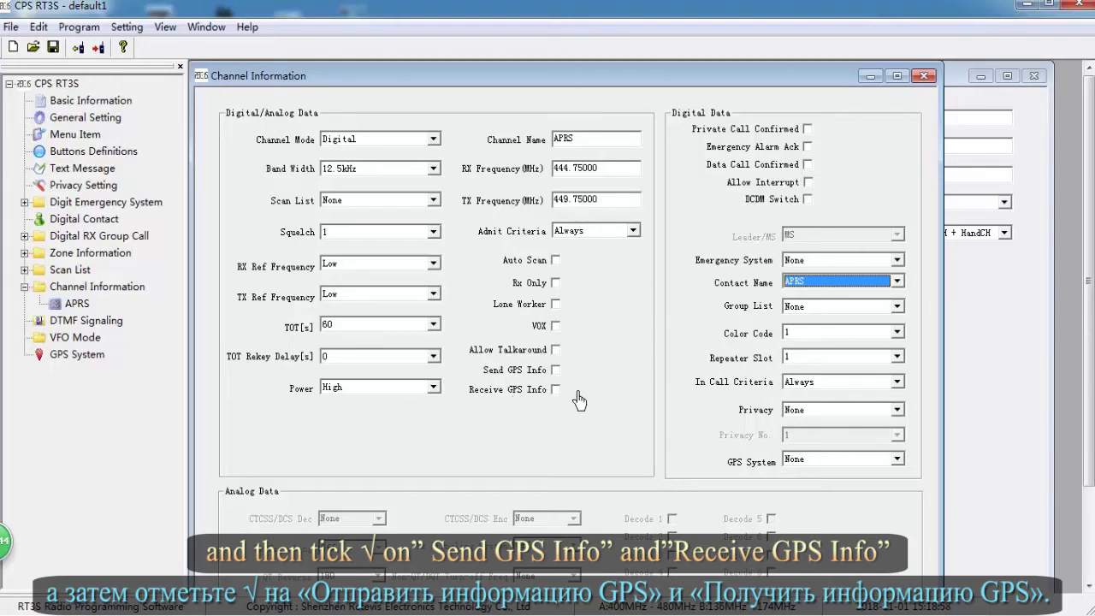
{"action": "left_click", "coordinate": [555, 370]}
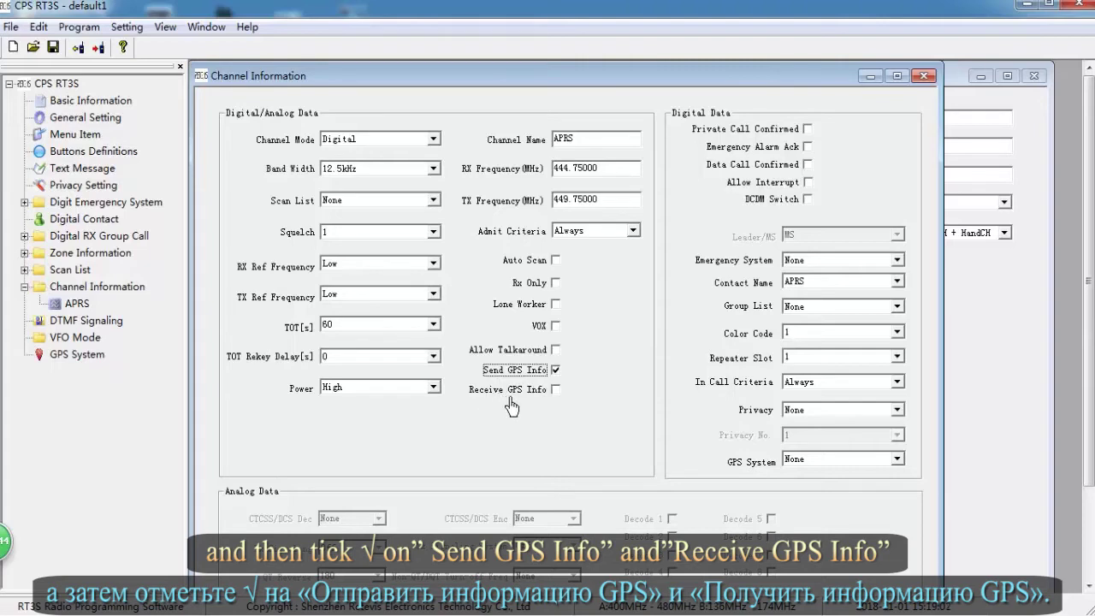
{"action": "left_click", "coordinate": [555, 390]}
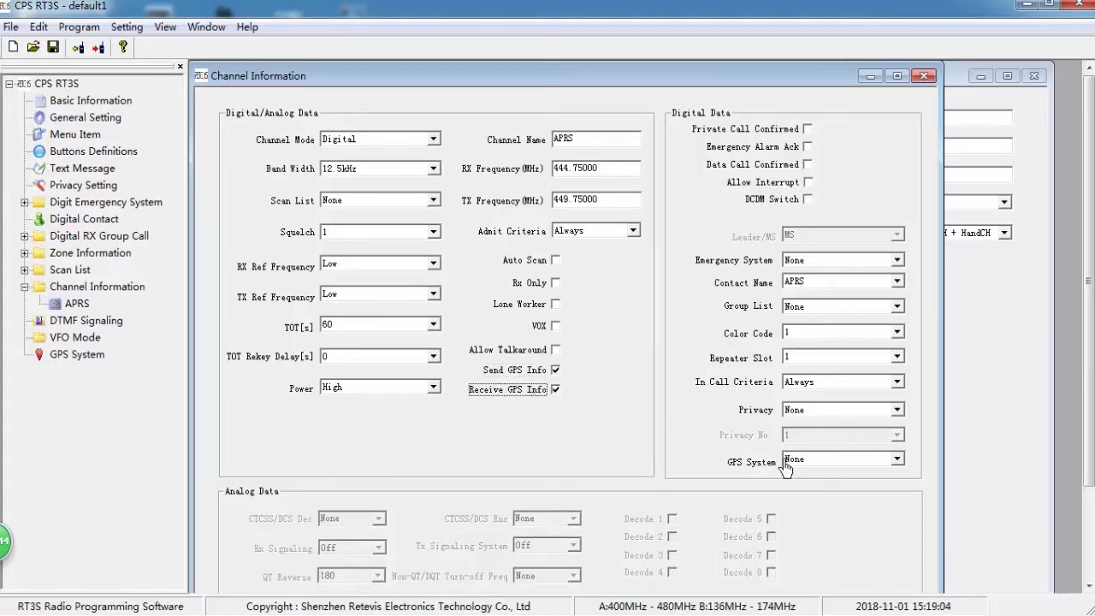
Step: Enable the GPS entry in the Menu Item settings
{"action": "left_click", "coordinate": [83, 142]}
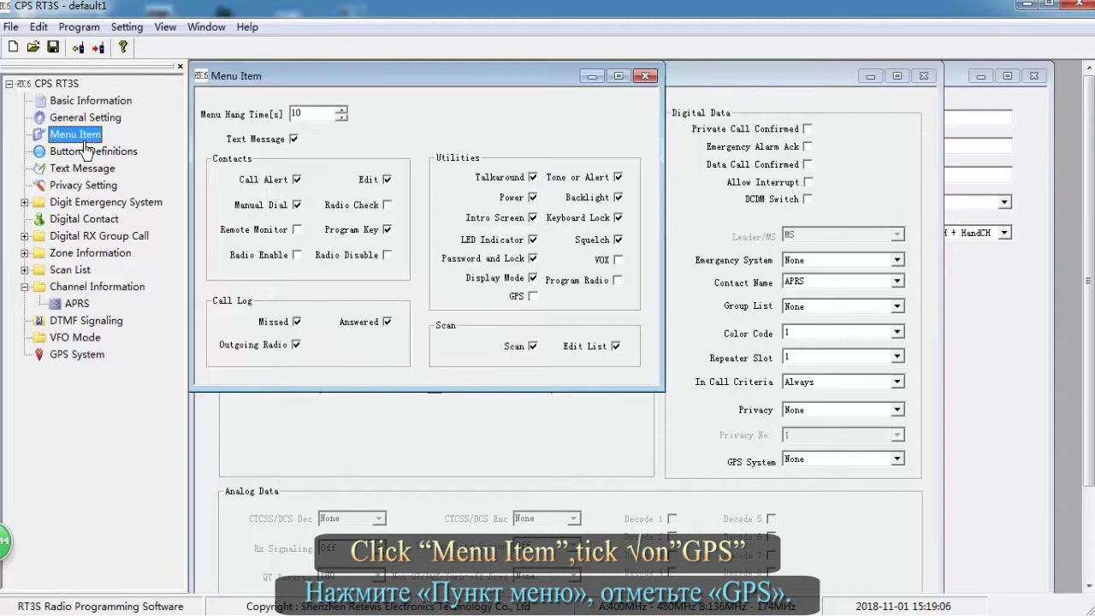
{"action": "left_click", "coordinate": [525, 295]}
{"action": "left_click", "coordinate": [645, 76]}
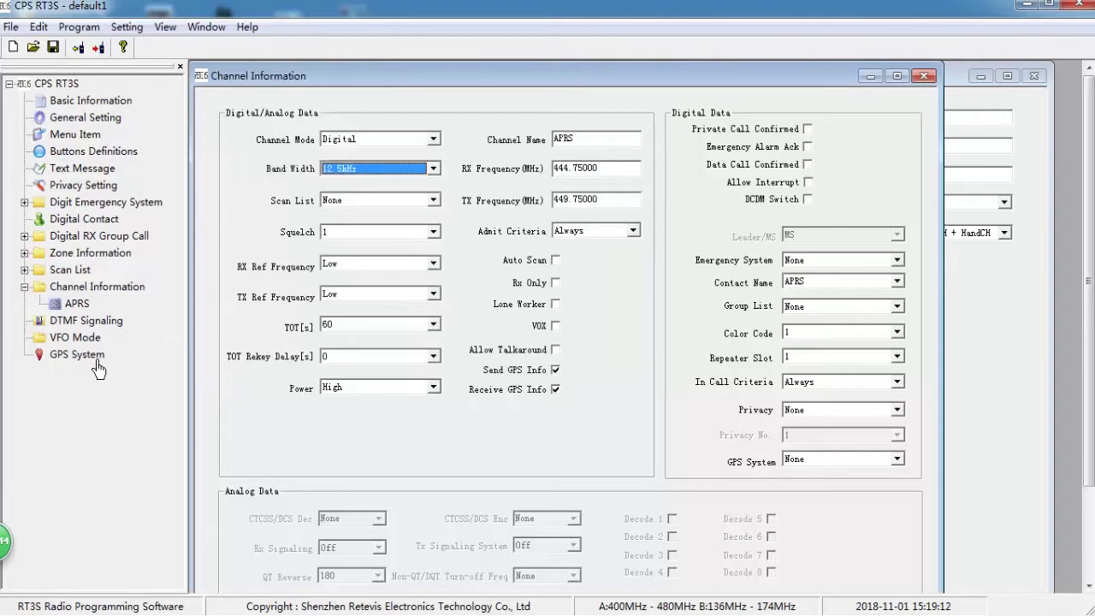
Step: Set GPS 1 revert channel APRS, report interval 60 seconds, destination ID APRS
{"action": "left_click", "coordinate": [83, 361]}
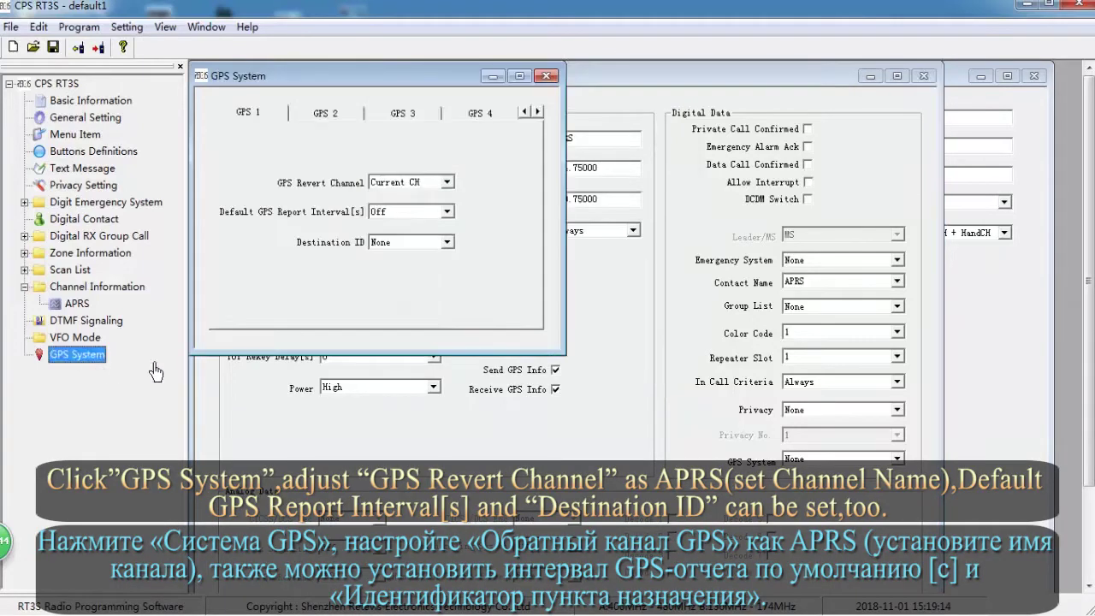
{"action": "left_click", "coordinate": [407, 183]}
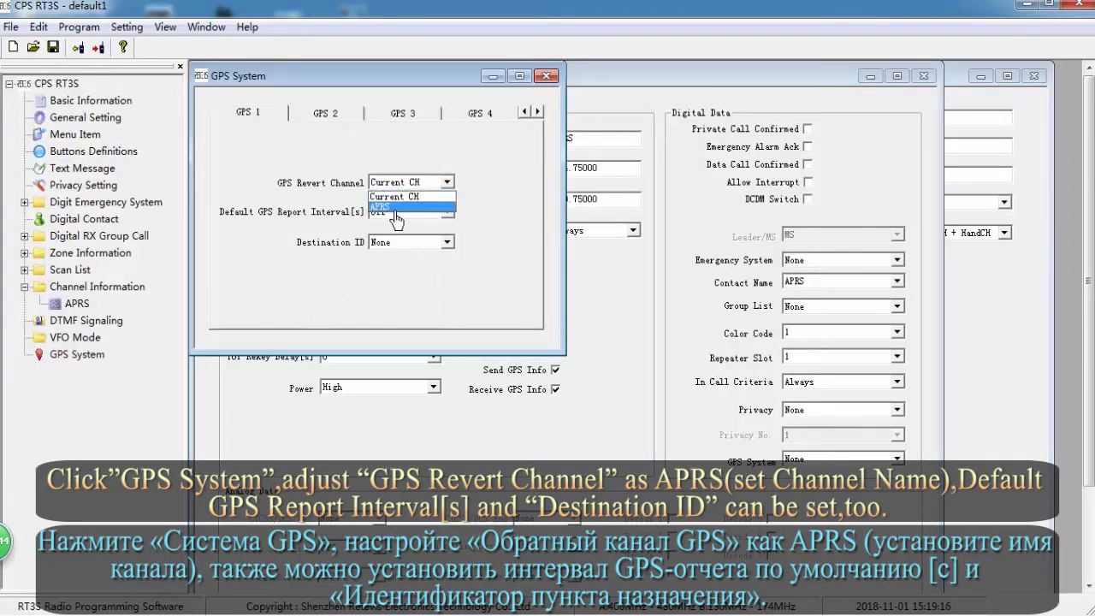
{"action": "left_click", "coordinate": [400, 208]}
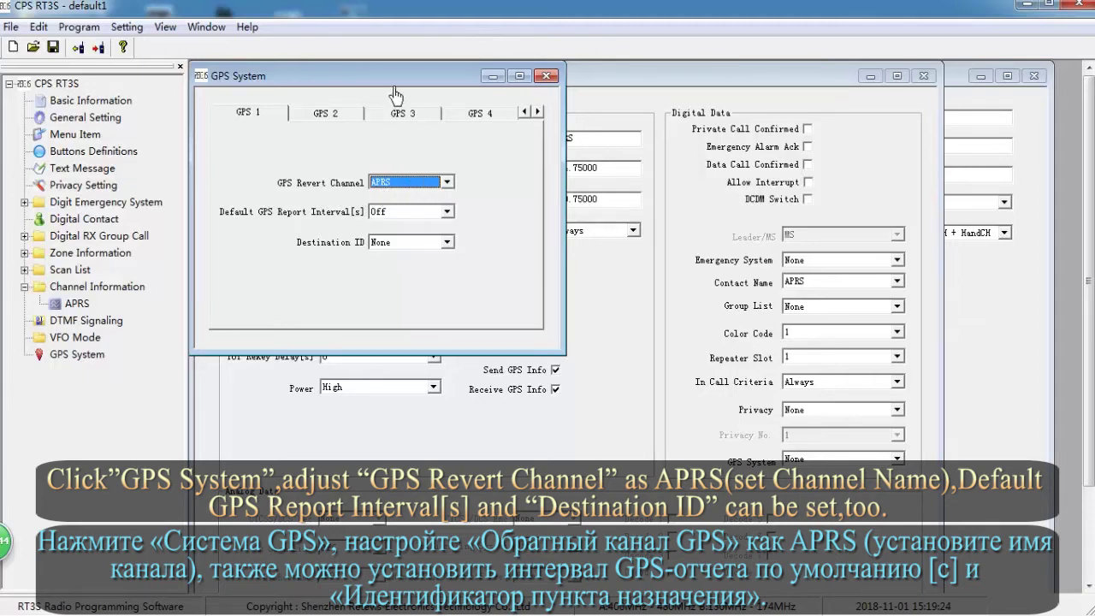
{"action": "left_click_drag", "start_coordinate": [393, 91], "coordinate": [413, 227]}
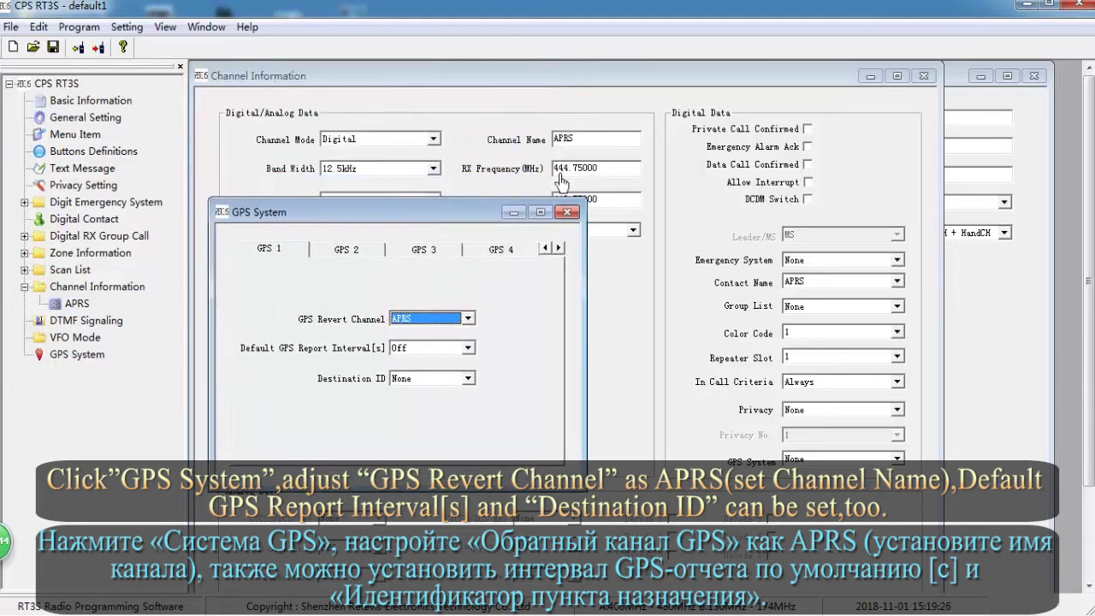
{"action": "left_click_drag", "start_coordinate": [479, 224], "coordinate": [463, 195]}
{"action": "left_click_drag", "start_coordinate": [359, 184], "coordinate": [380, 271]}
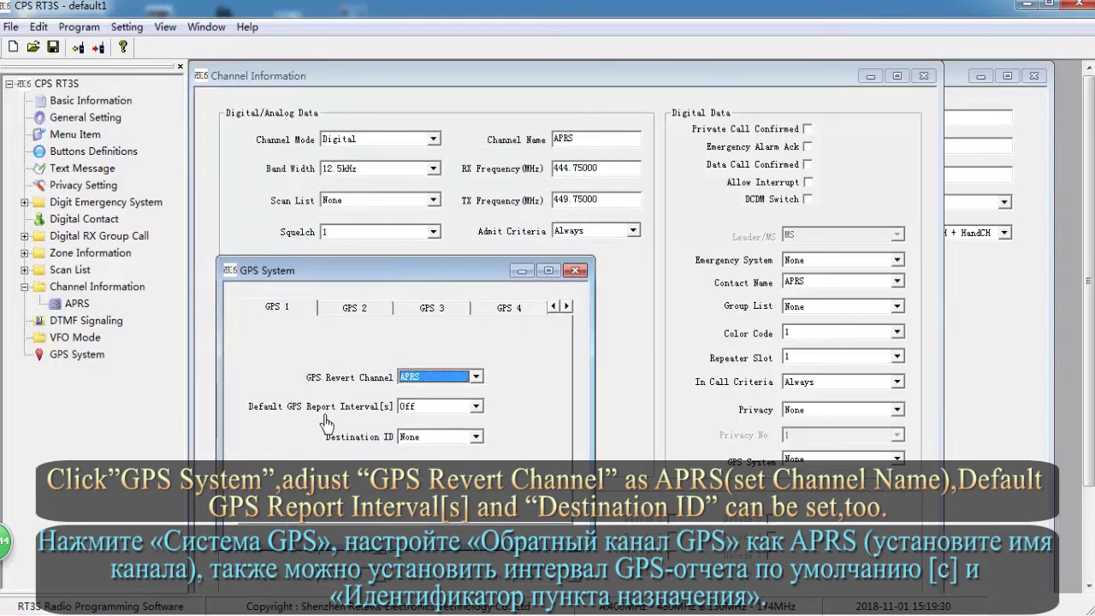
{"action": "left_click", "coordinate": [433, 407]}
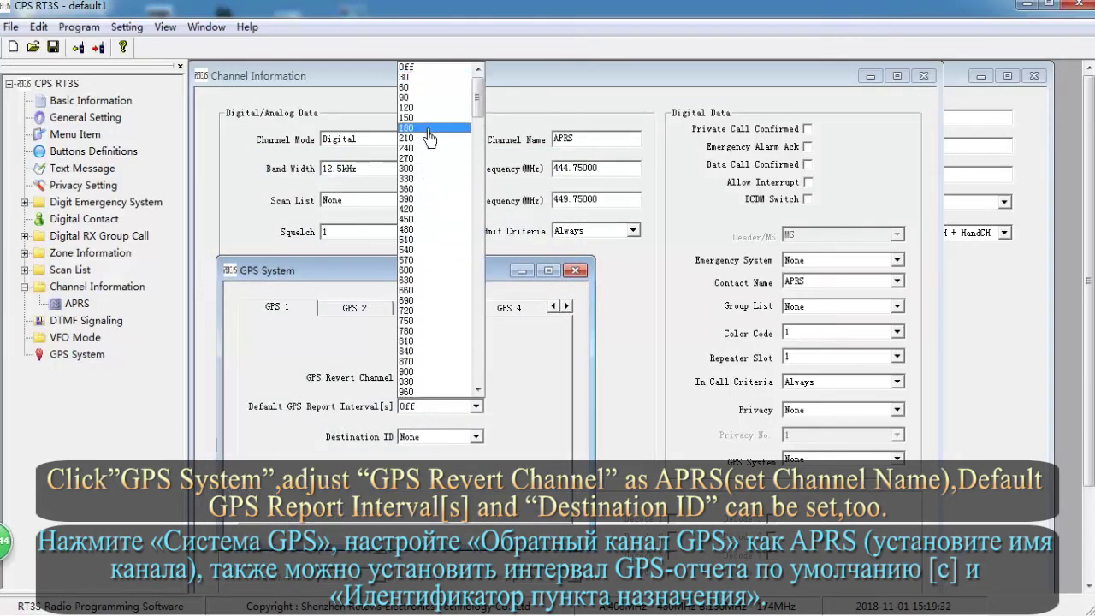
{"action": "left_click", "coordinate": [423, 87]}
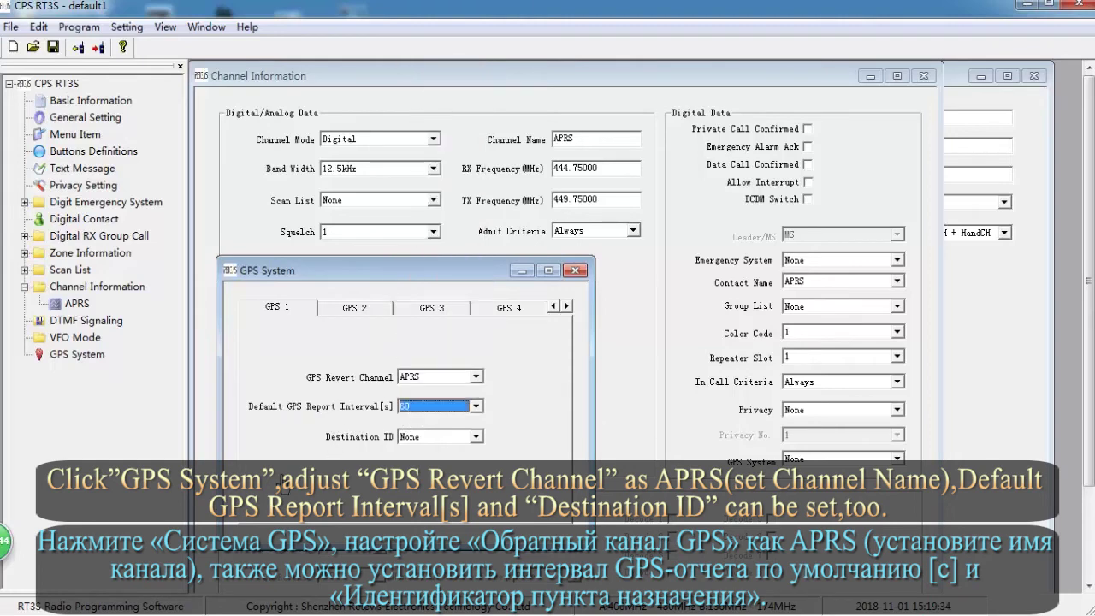
{"action": "left_click", "coordinate": [432, 437]}
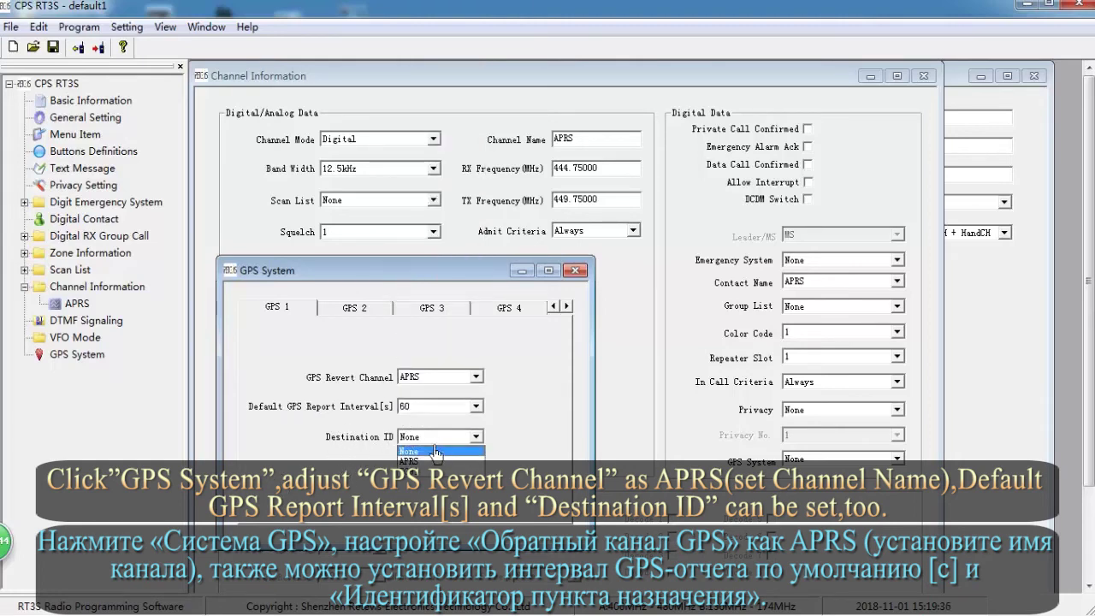
{"action": "left_click", "coordinate": [417, 462]}
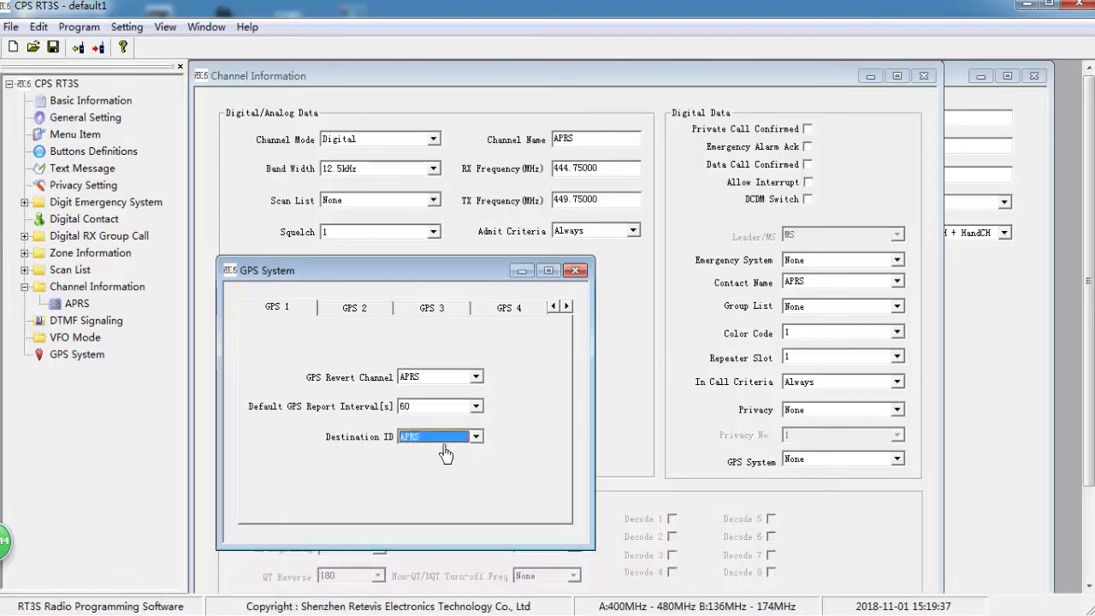
Step: Assign GPS system 1 to the APRS channel
{"action": "left_click", "coordinate": [575, 270]}
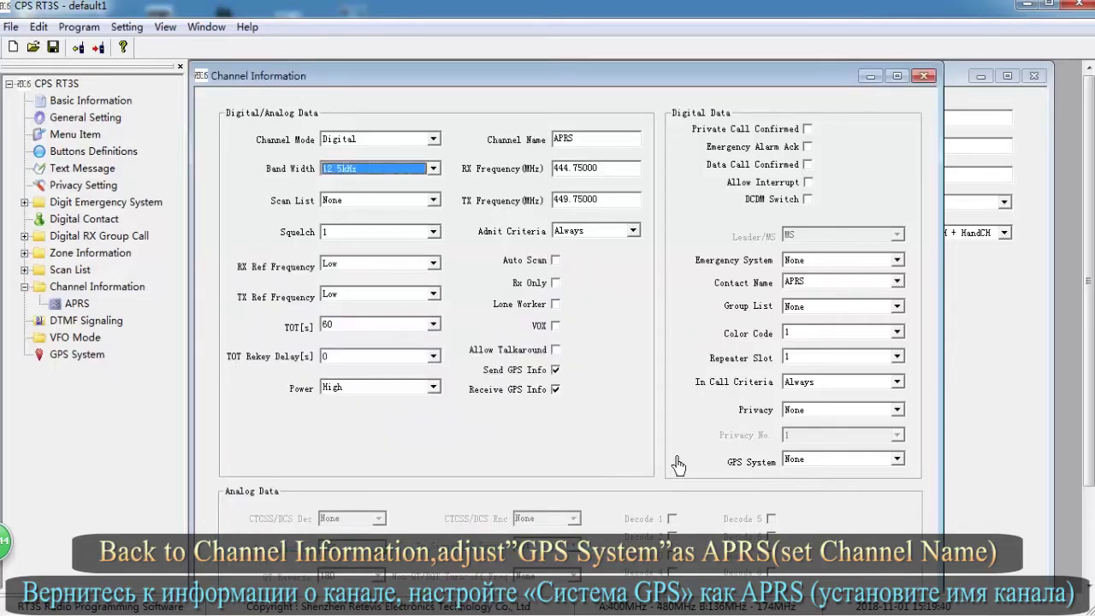
{"action": "left_click", "coordinate": [813, 473]}
{"action": "left_click", "coordinate": [796, 483]}
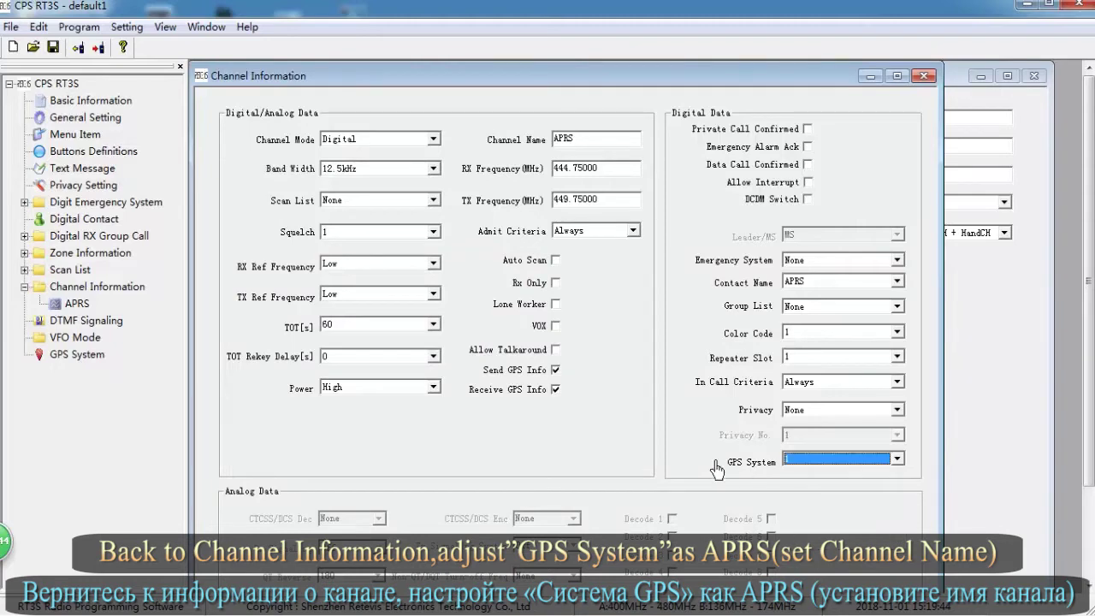
{"action": "left_click", "coordinate": [77, 303]}
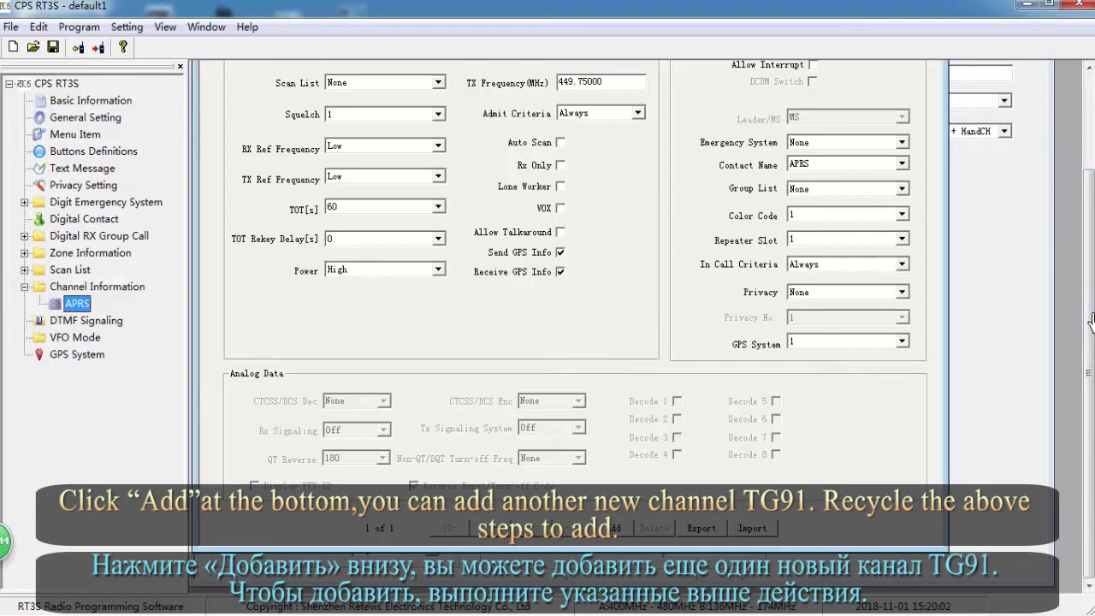
Step: Add digital channel TG91 on RX 444.75, TX 449.75 MHz with contact TG91
{"action": "left_click", "coordinate": [617, 527]}
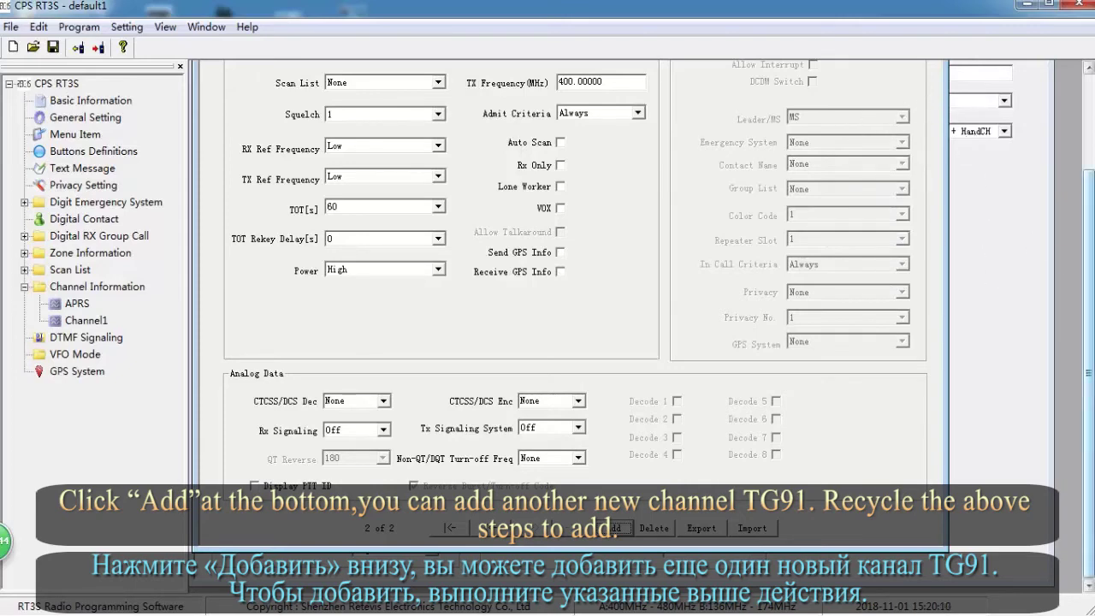
{"action": "scroll", "coordinate": [556, 299], "scroll_direction": "up", "scroll_amount": 3}
{"action": "left_click", "coordinate": [419, 146]}
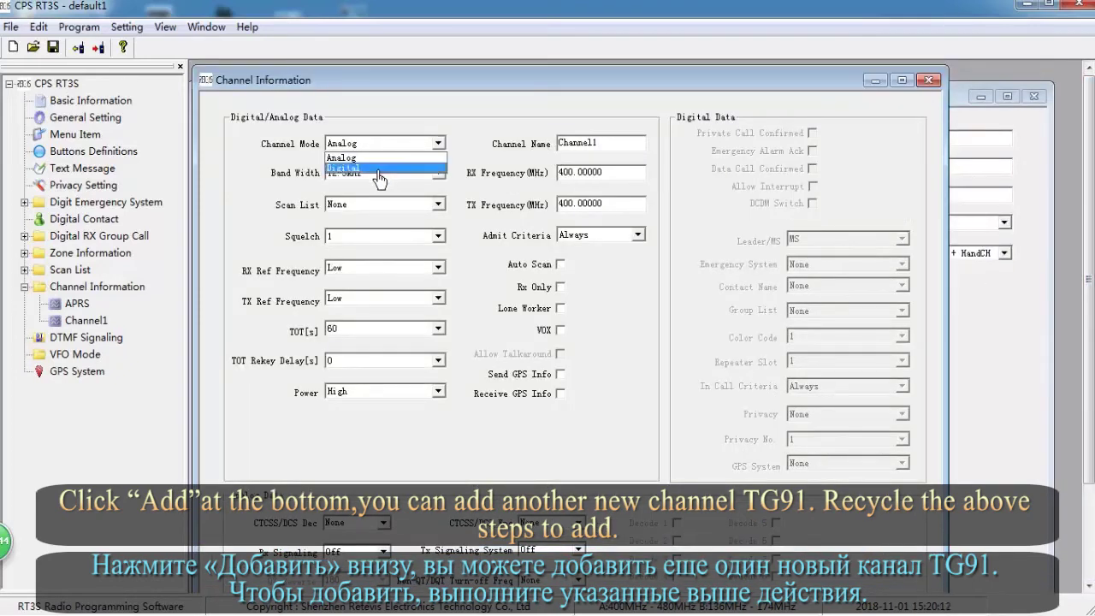
{"action": "left_click", "coordinate": [377, 168]}
{"action": "double_click", "coordinate": [577, 145]}
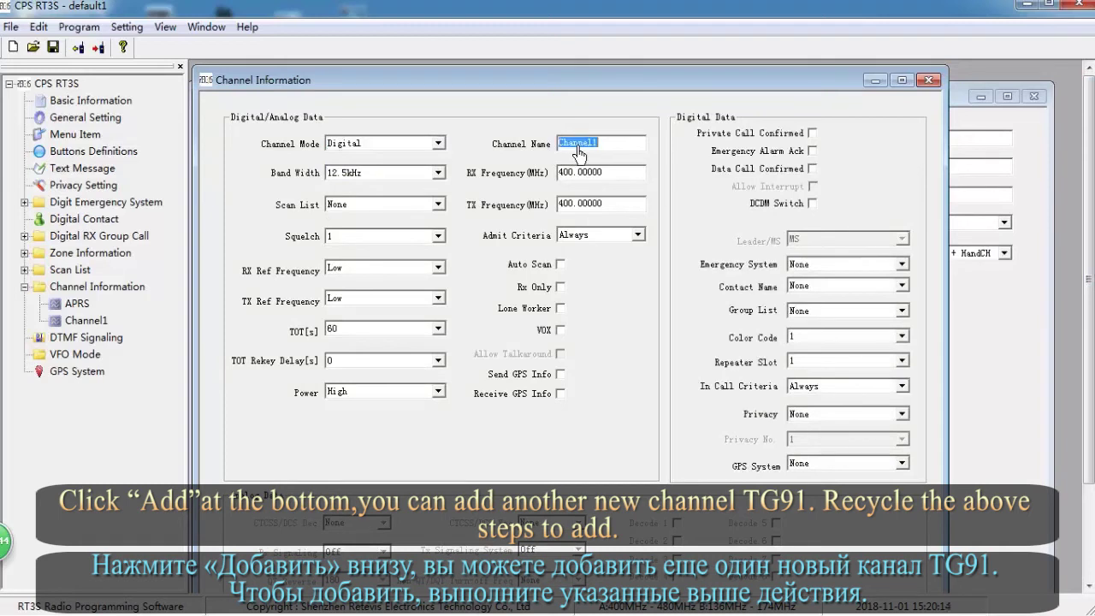
{"action": "type", "text": "tg"}
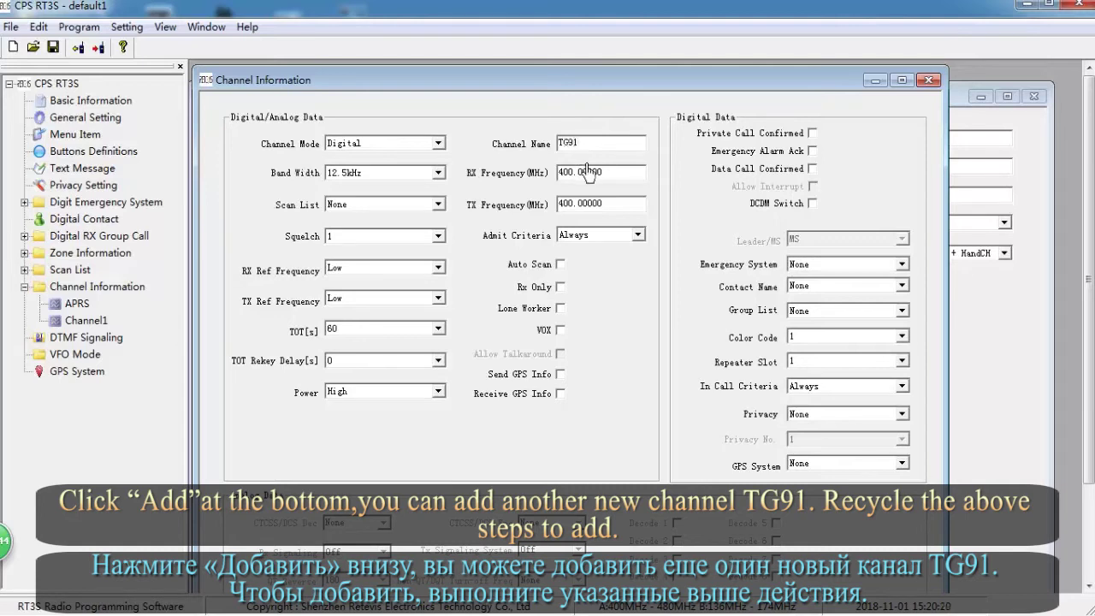
{"action": "double_click", "coordinate": [588, 172]}
{"action": "type", "text": "444"}
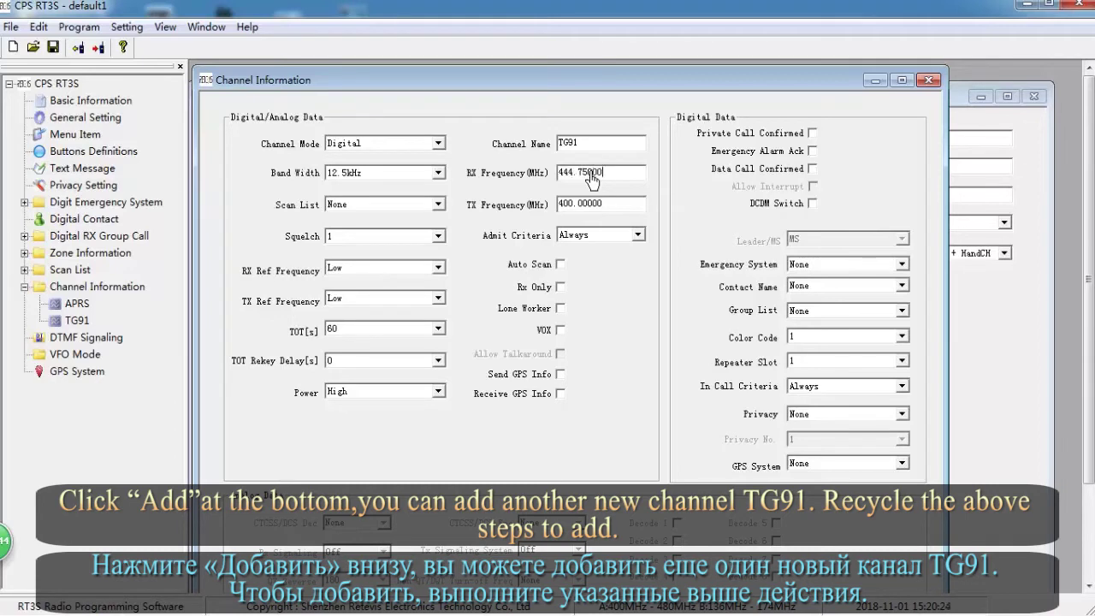
{"action": "double_click", "coordinate": [585, 205]}
{"action": "type", "text": "49"}
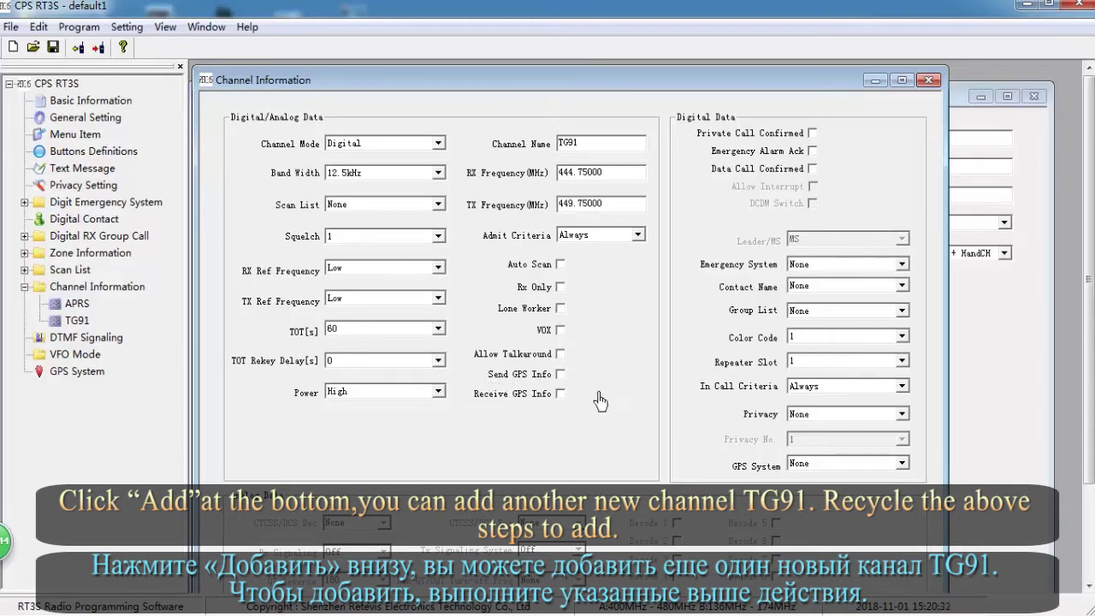
{"action": "left_click", "coordinate": [823, 295]}
{"action": "left_click", "coordinate": [800, 319]}
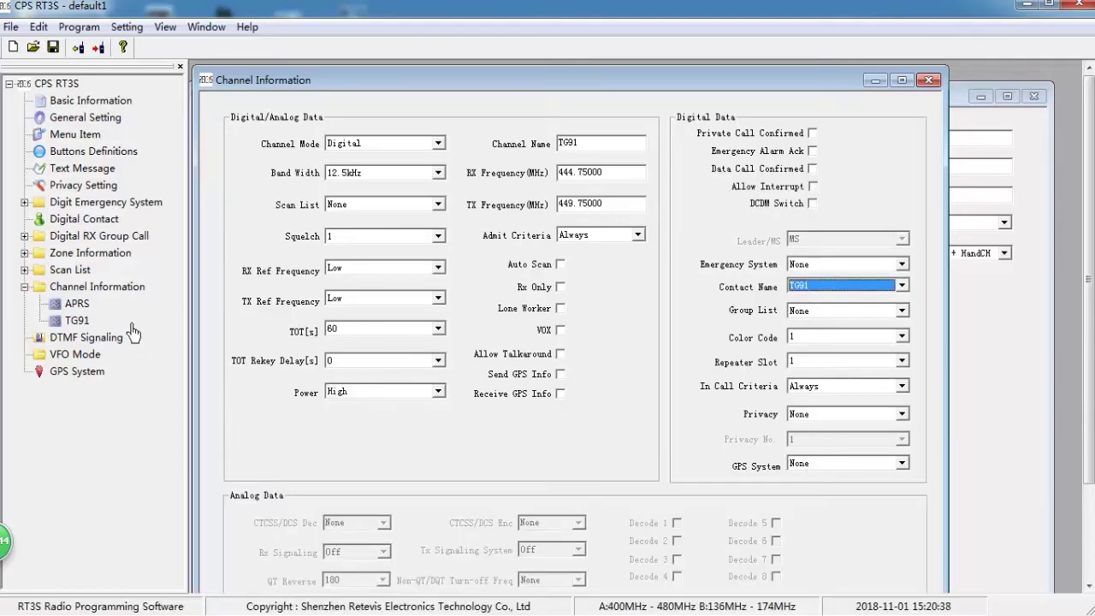
Step: Open Zone1 and add TG91 as Channel Member B alongside APRS
{"action": "double_click", "coordinate": [38, 254]}
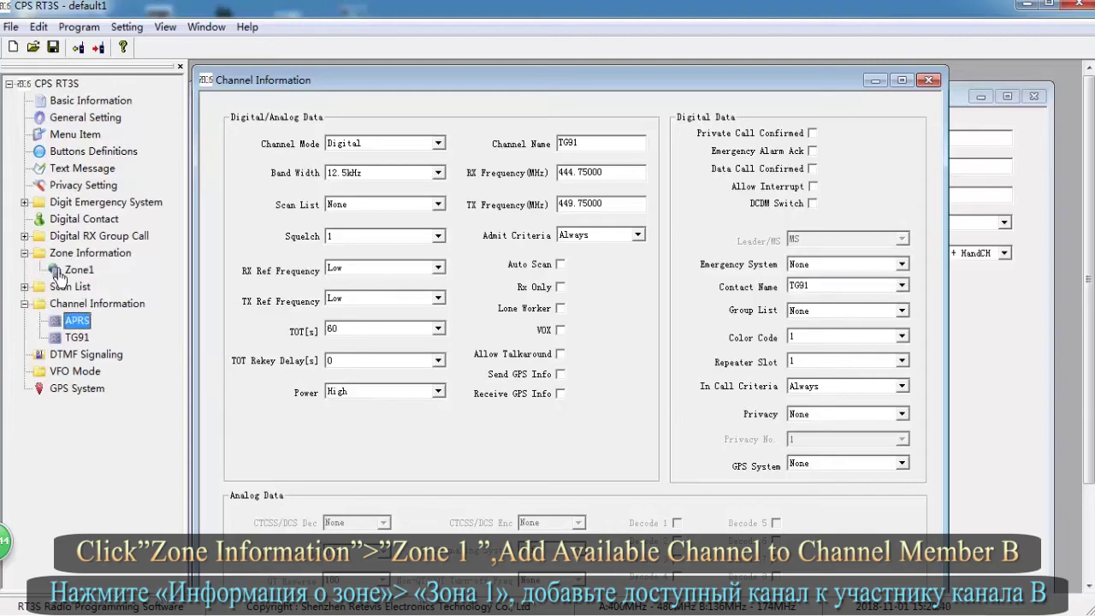
{"action": "left_click", "coordinate": [85, 271]}
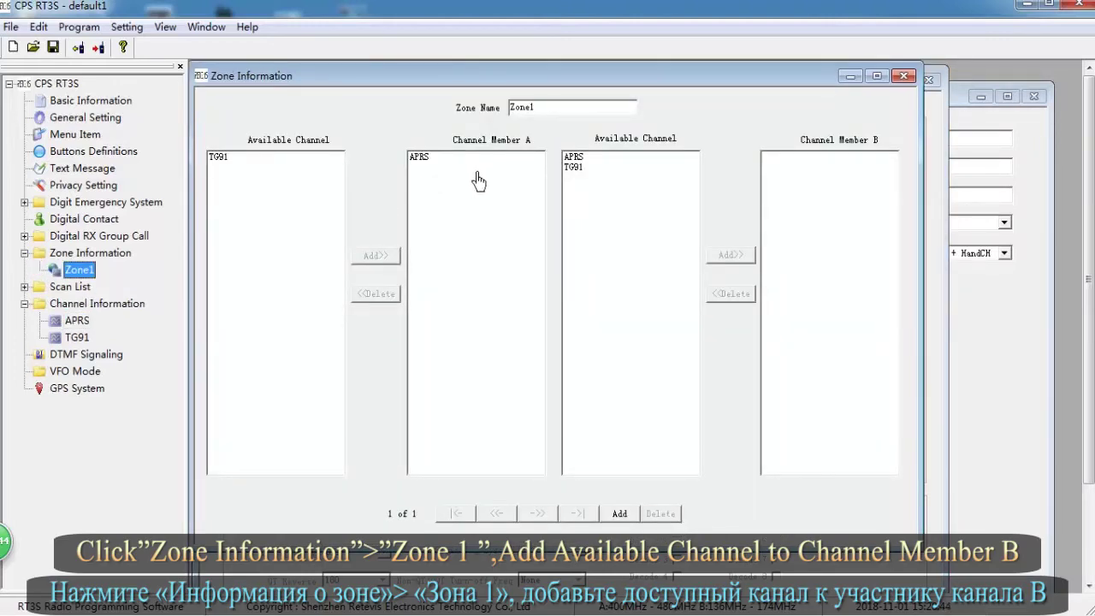
{"action": "left_click", "coordinate": [596, 168]}
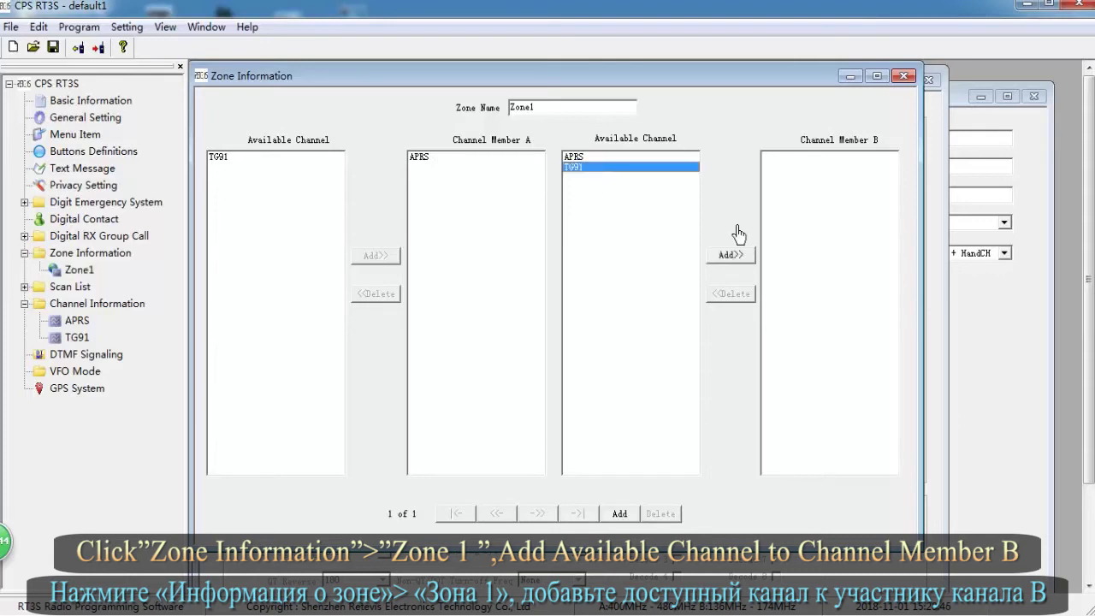
{"action": "left_click", "coordinate": [730, 255]}
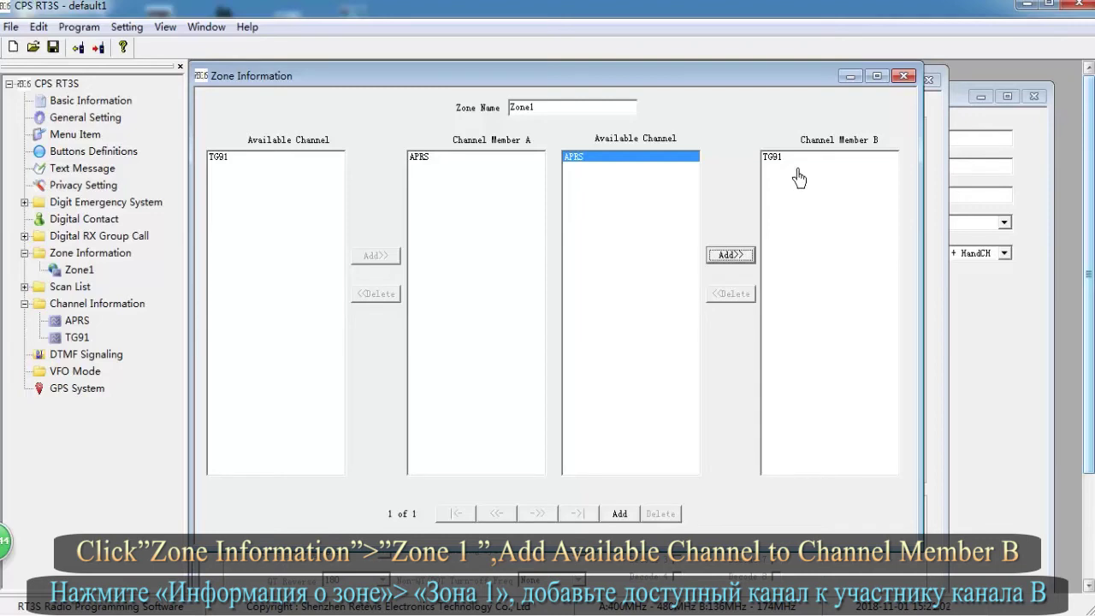
{"action": "left_click", "coordinate": [904, 77]}
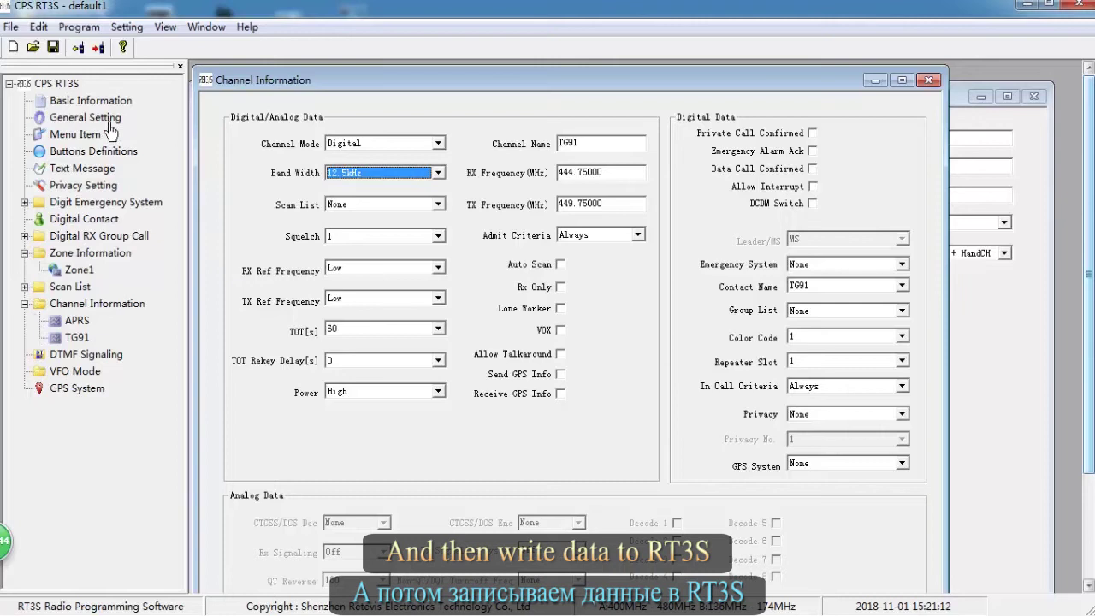
Step: Write the codeplug to the RT3S radio and watch the progress dialog
{"action": "left_click", "coordinate": [110, 55]}
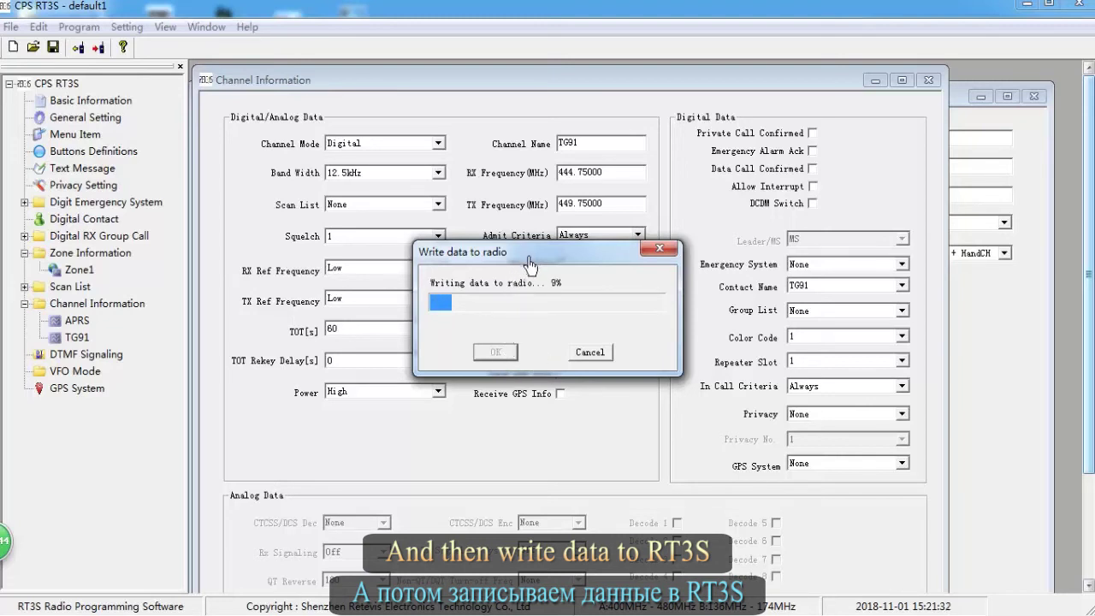
{"action": "left_click_drag", "start_coordinate": [530, 266], "coordinate": [536, 280]}
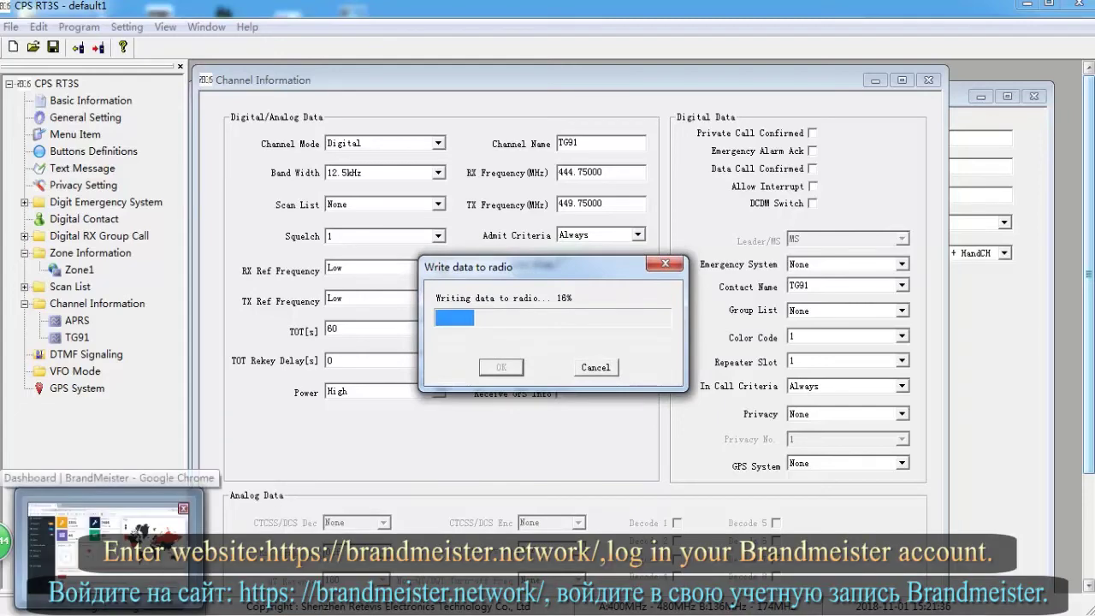
Step: Switch to the BrandMeister dashboard in Chrome and go to Services > SelfCare
{"action": "left_click", "coordinate": [107, 534]}
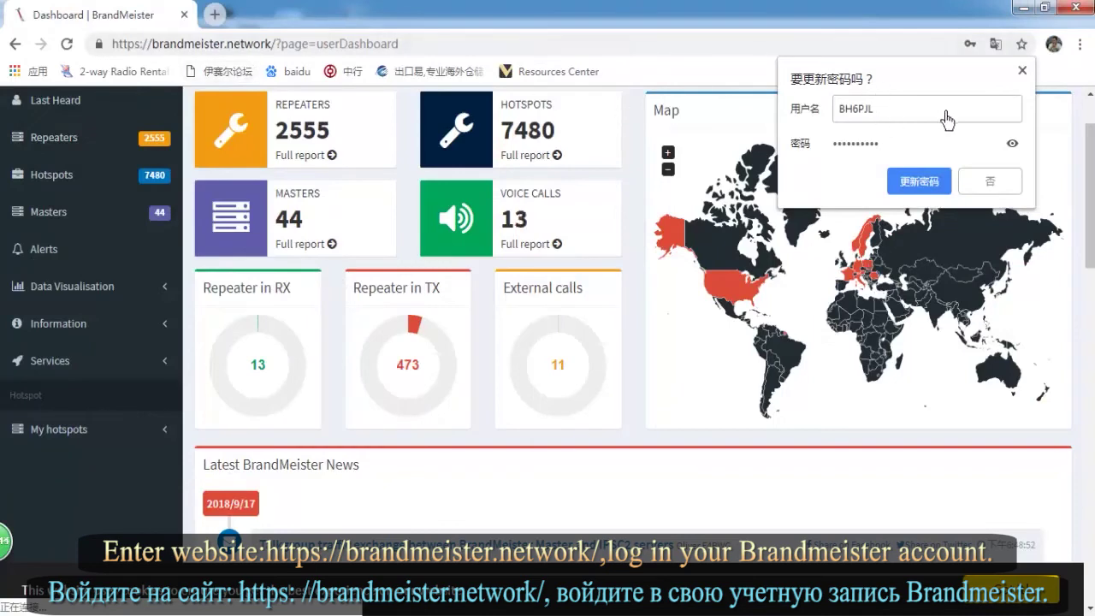
{"action": "left_click", "coordinate": [1022, 71]}
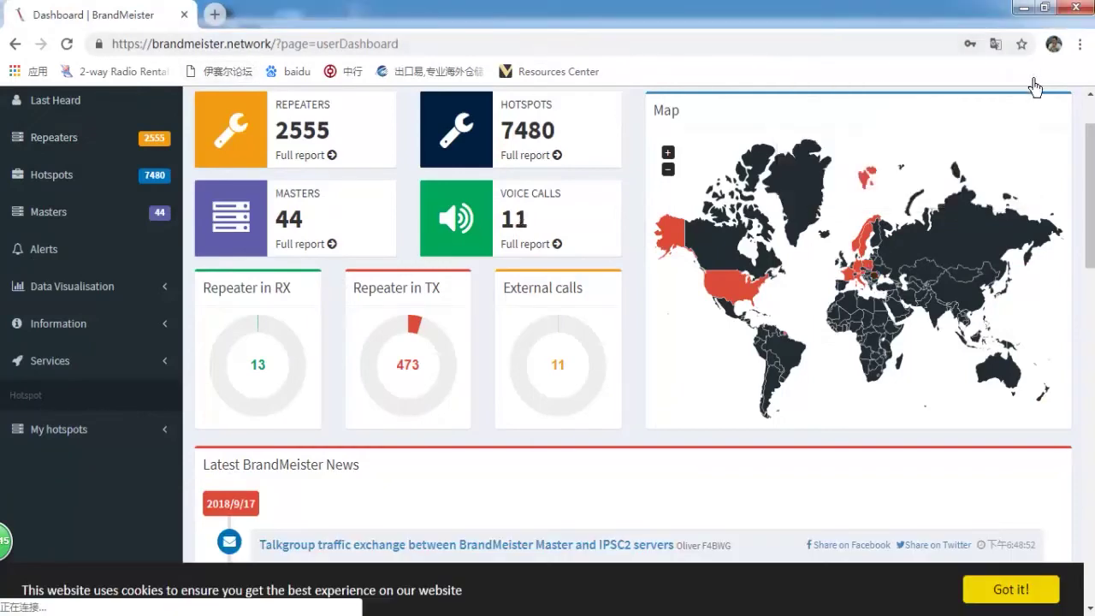
{"action": "left_click", "coordinate": [86, 430]}
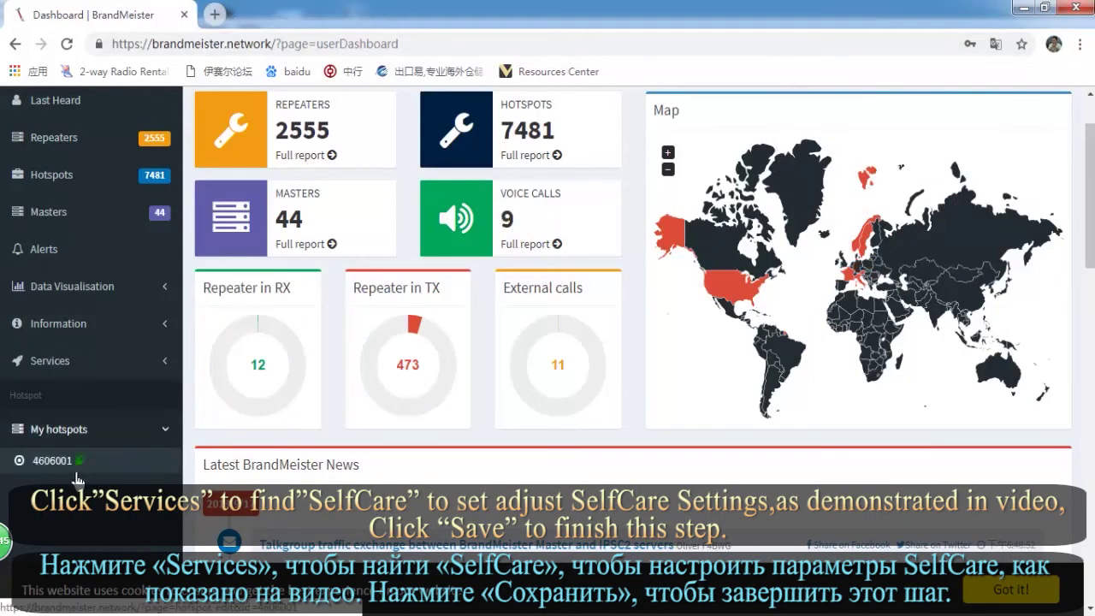
{"action": "left_click", "coordinate": [76, 367]}
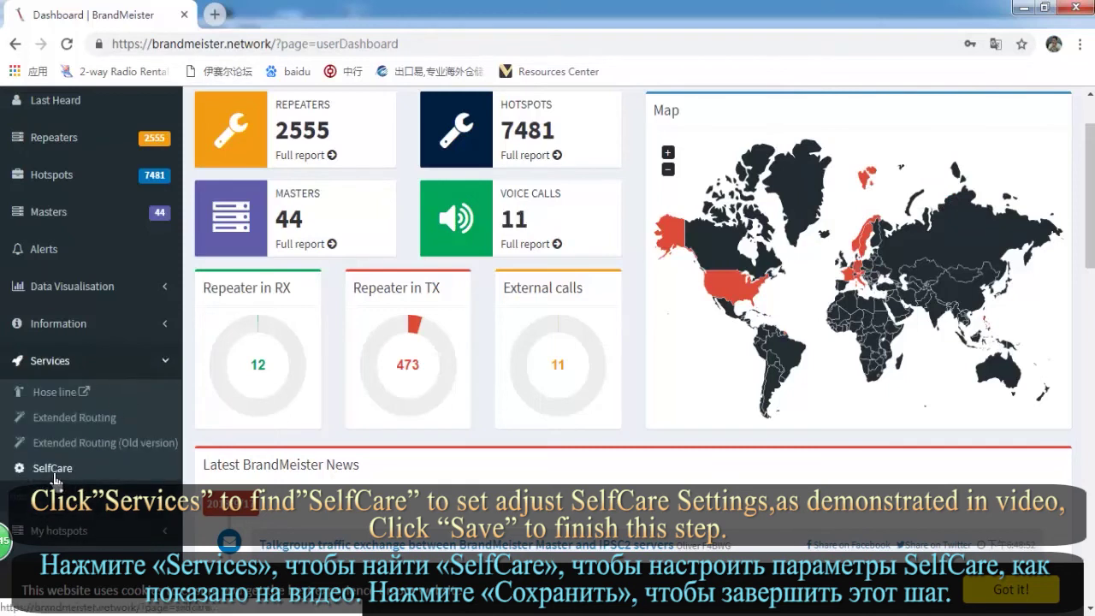
{"action": "left_click", "coordinate": [70, 474]}
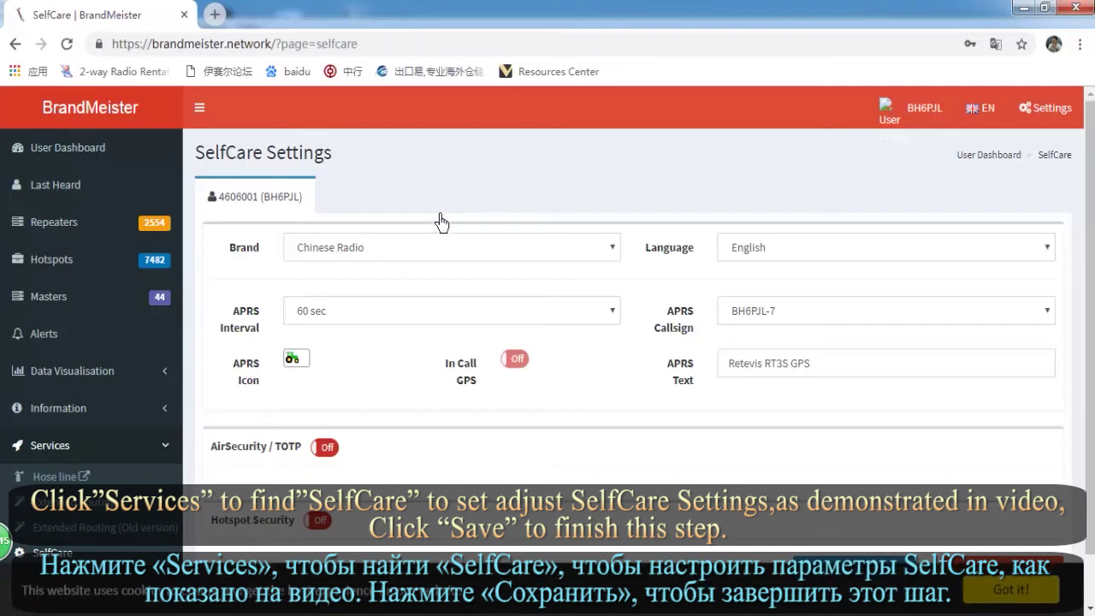
Step: Keep Chinese Radio as brand, 60 sec APRS interval and the tractor APRS icon
{"action": "scroll", "coordinate": [367, 209], "scroll_direction": "down", "scroll_amount": 1}
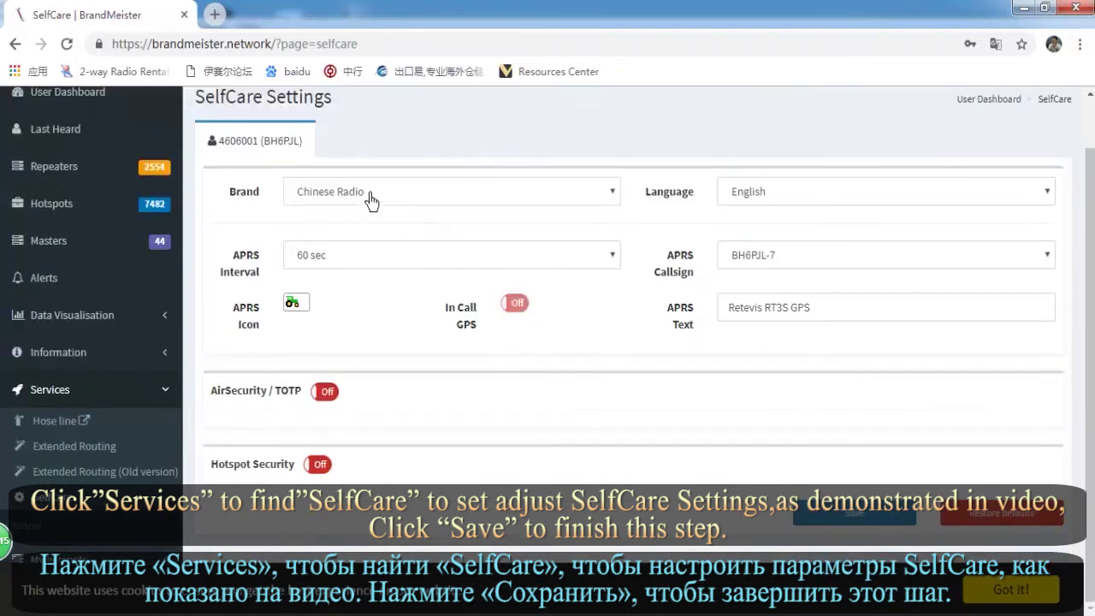
{"action": "left_click", "coordinate": [367, 201]}
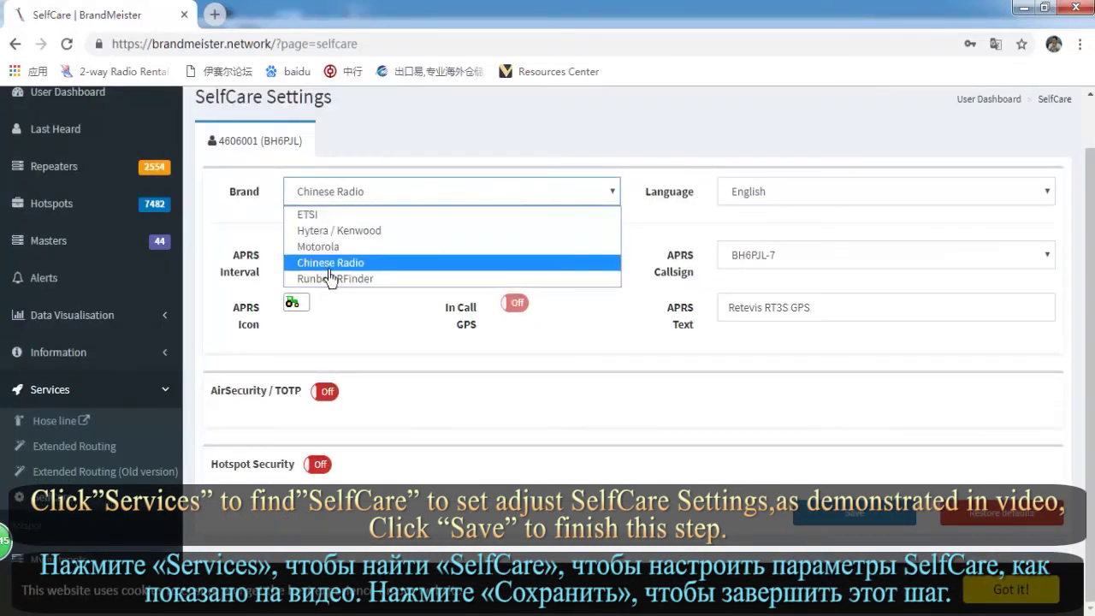
{"action": "left_click", "coordinate": [362, 265]}
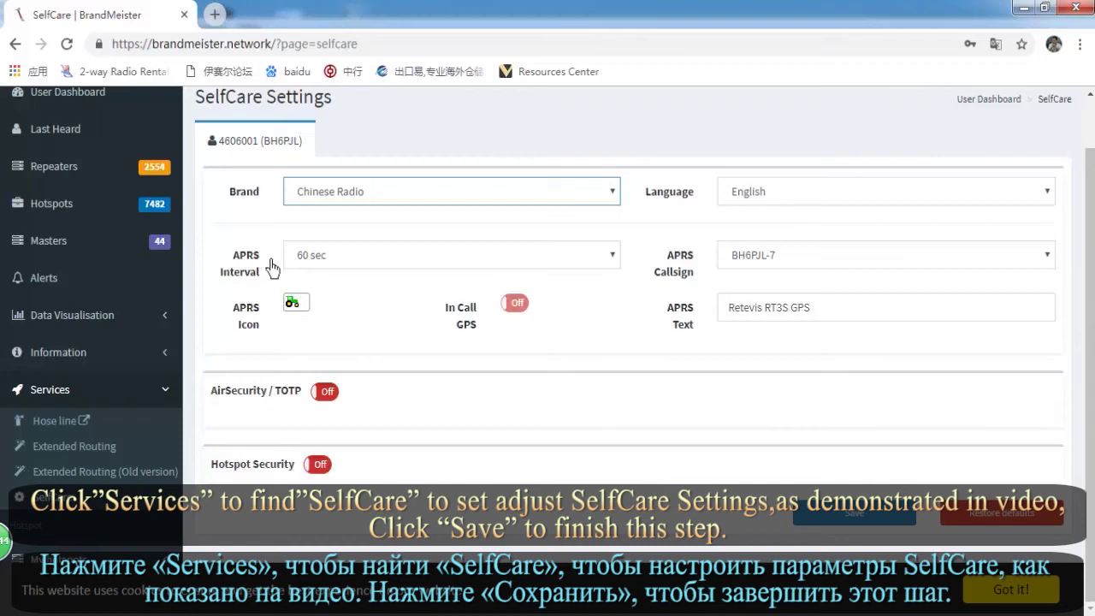
{"action": "left_click", "coordinate": [349, 268]}
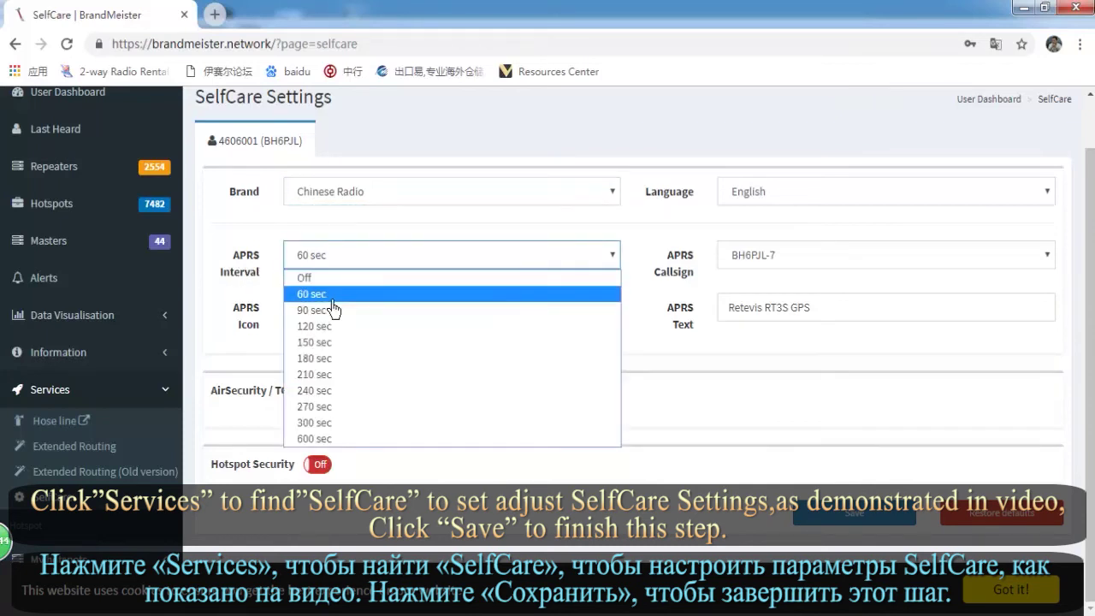
{"action": "left_click", "coordinate": [338, 300]}
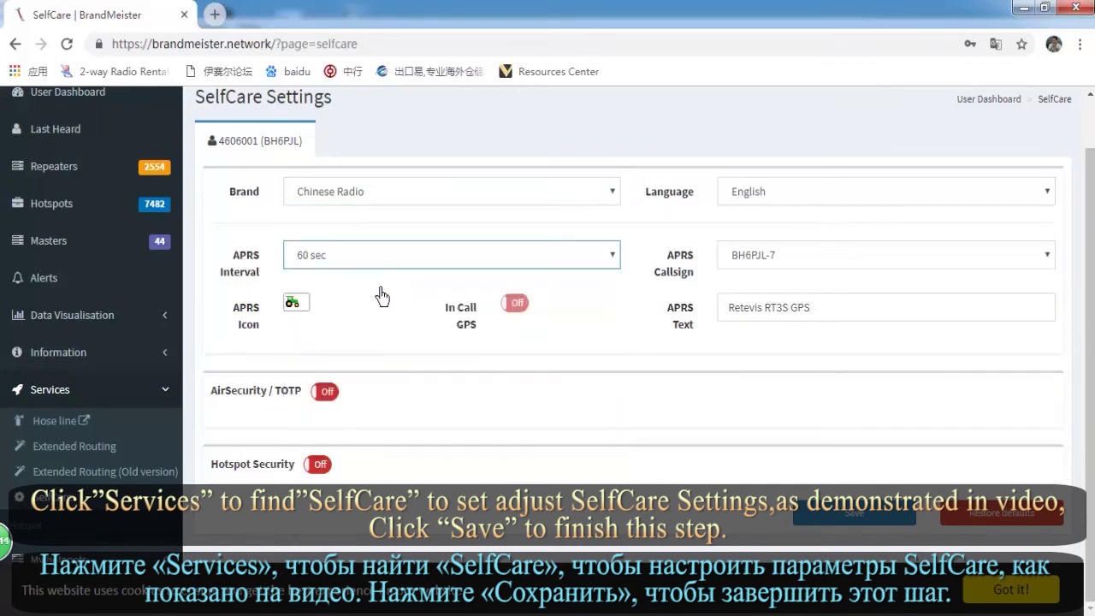
{"action": "left_click", "coordinate": [294, 305]}
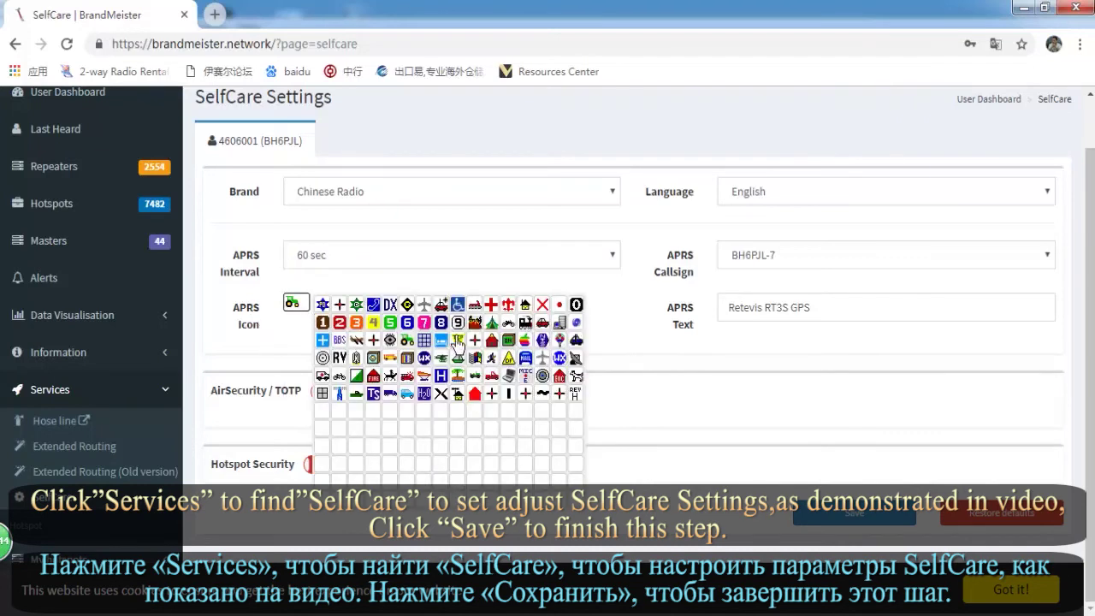
{"action": "left_click", "coordinate": [250, 349]}
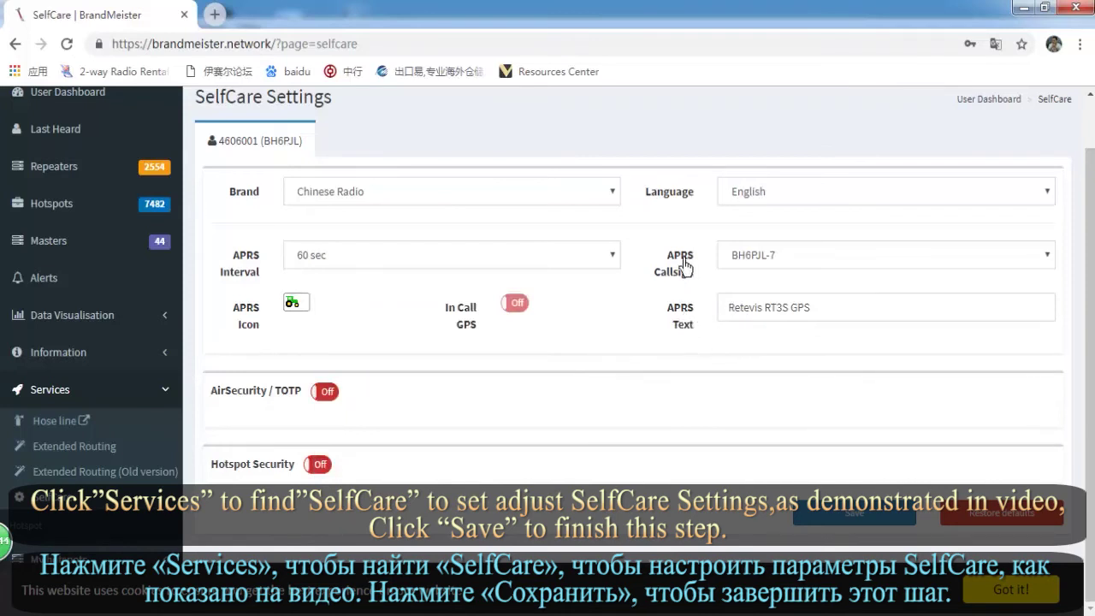
Step: Check the APRS text 'Retevis RT3S GPS' and callsign, then save SelfCare settings
{"action": "triple_click", "coordinate": [741, 318]}
{"action": "left_click", "coordinate": [855, 316]}
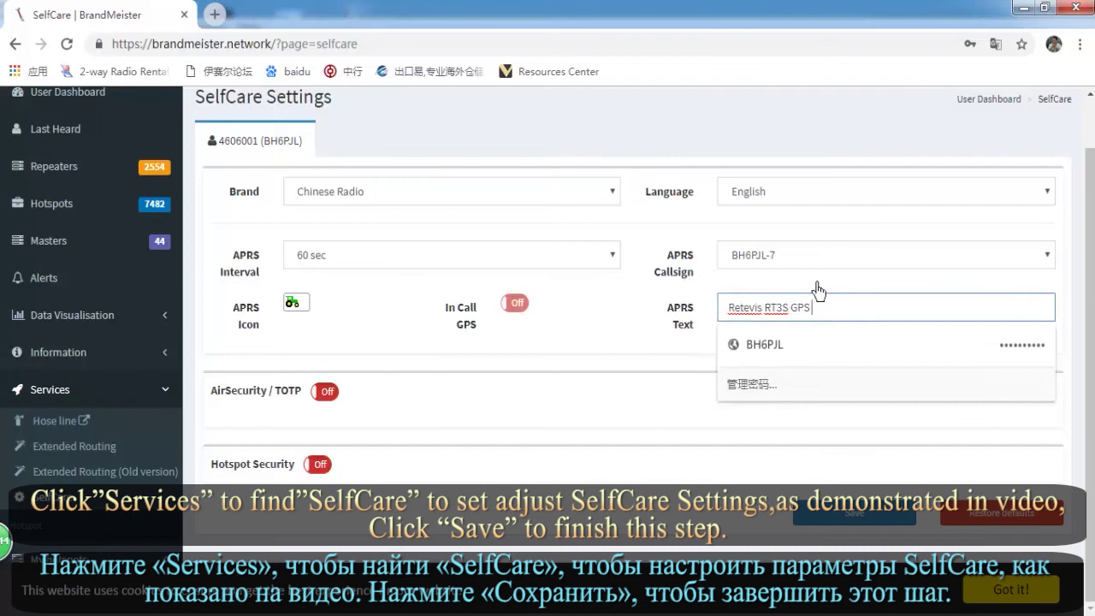
{"action": "left_click", "coordinate": [775, 265]}
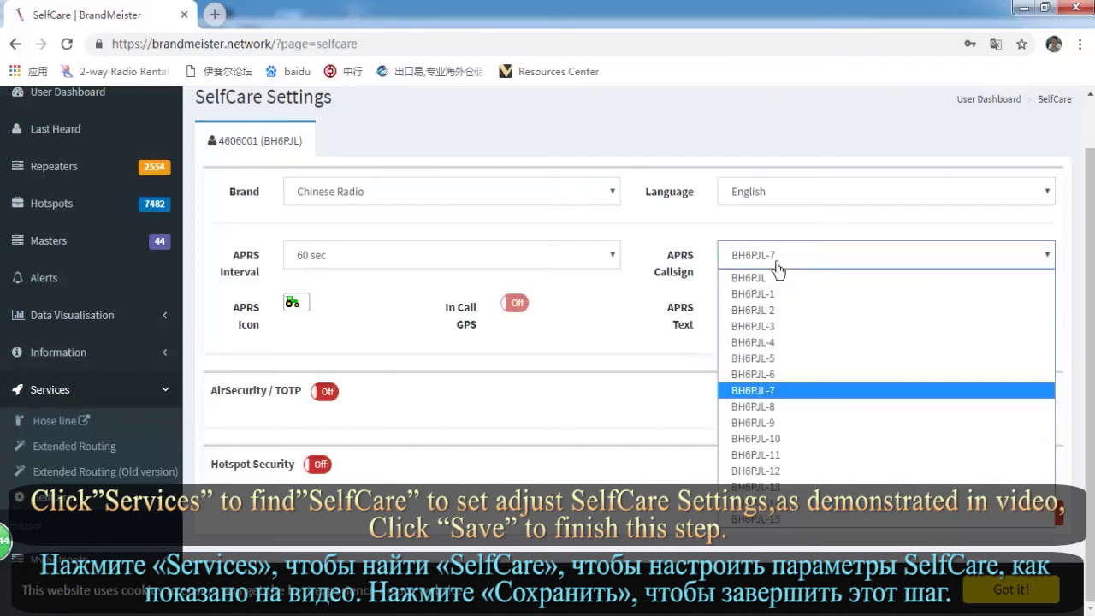
{"action": "left_click", "coordinate": [783, 395]}
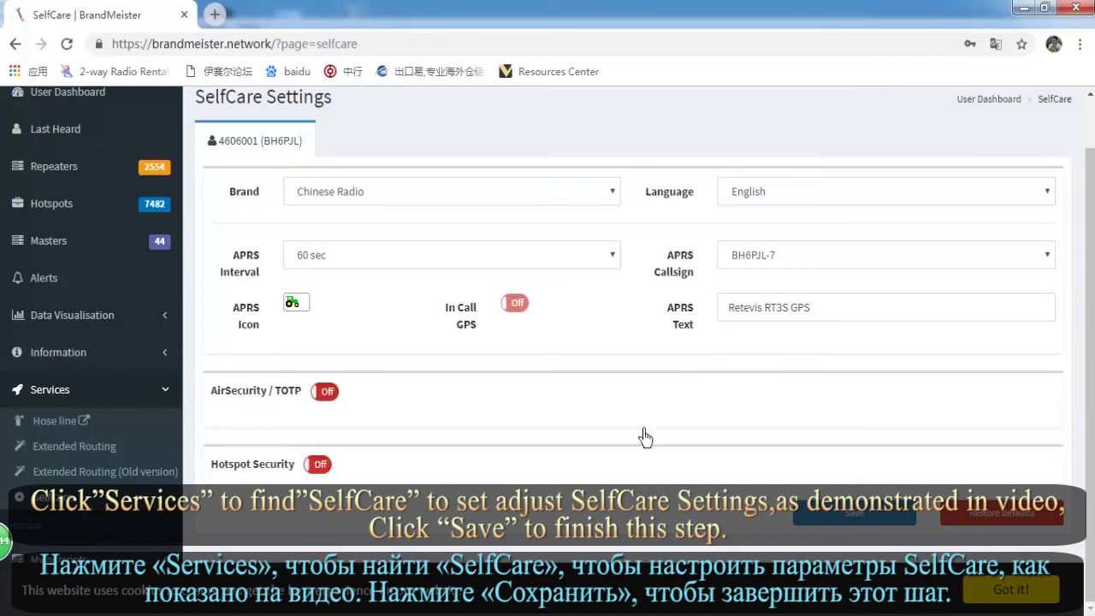
{"action": "scroll", "coordinate": [835, 479], "scroll_direction": "up", "scroll_amount": 1}
{"action": "scroll", "coordinate": [836, 484], "scroll_direction": "down", "scroll_amount": 1}
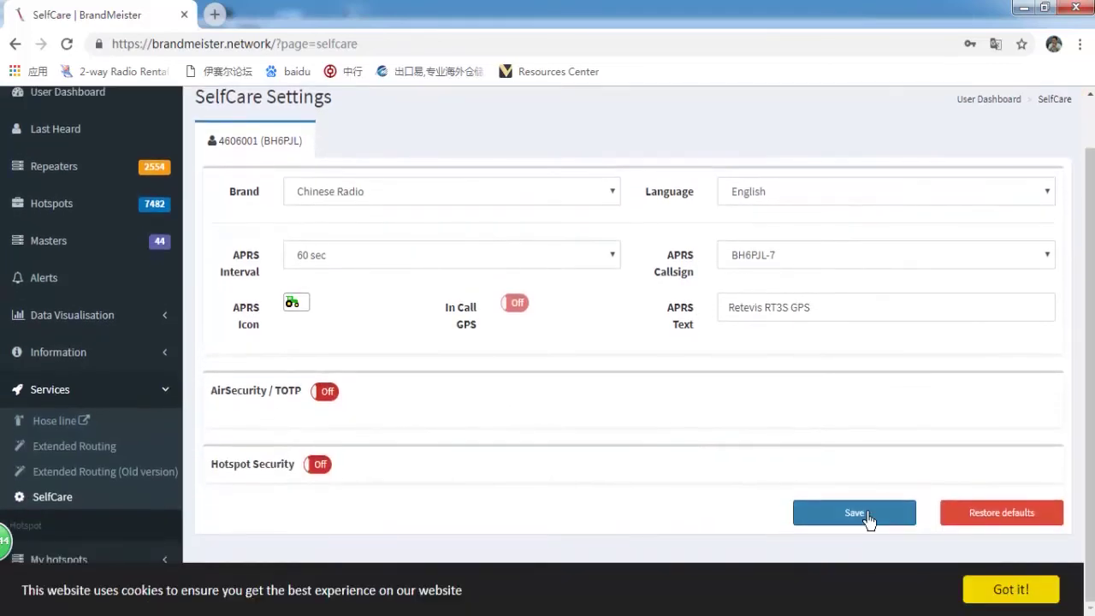
{"action": "left_click", "coordinate": [865, 517]}
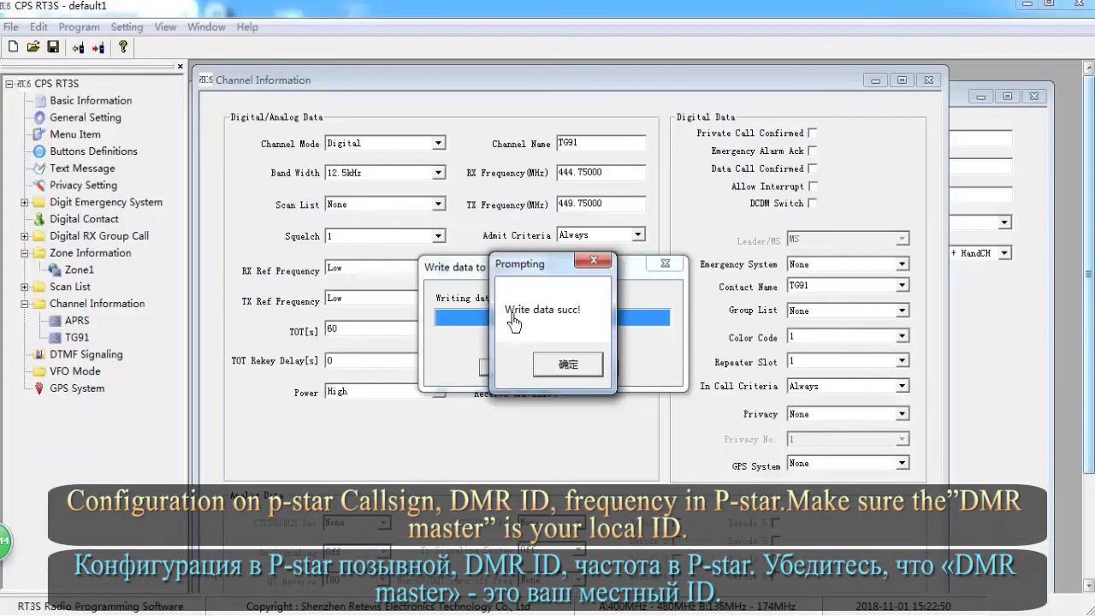
Step: Acknowledge the 'Write data succ!' message with OK
{"action": "left_click", "coordinate": [568, 365]}
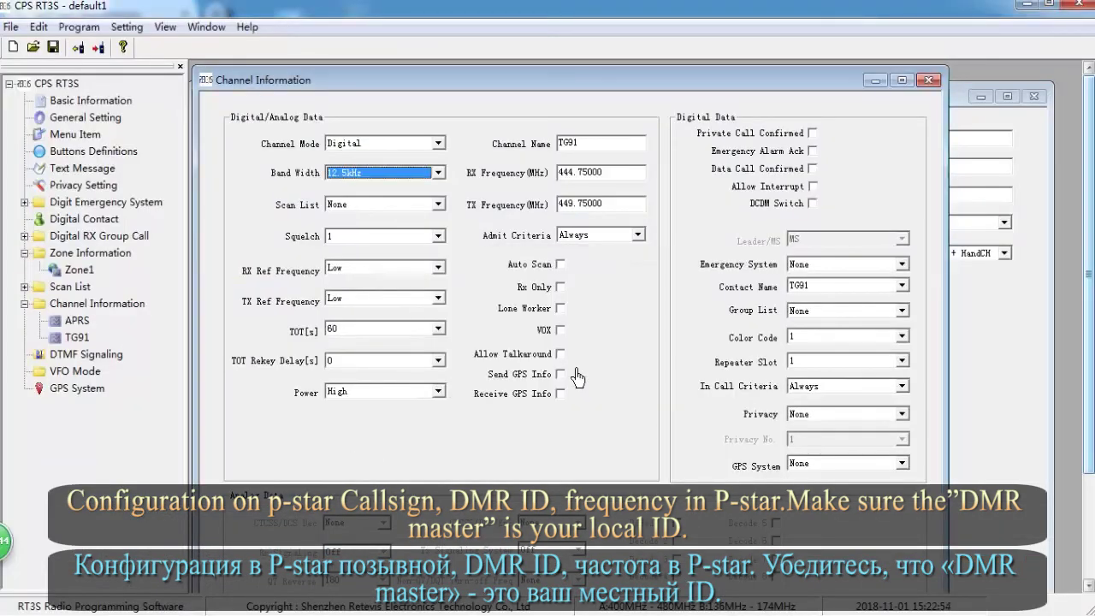